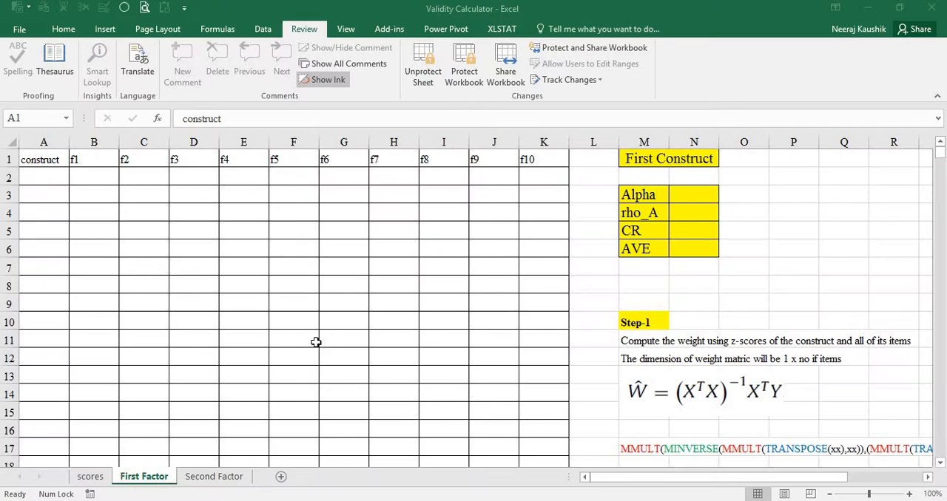
Review the layouts of the First Factor and Second Factor sheets, including the validity tables, and return to the scores sheet.
left_click(263, 292)
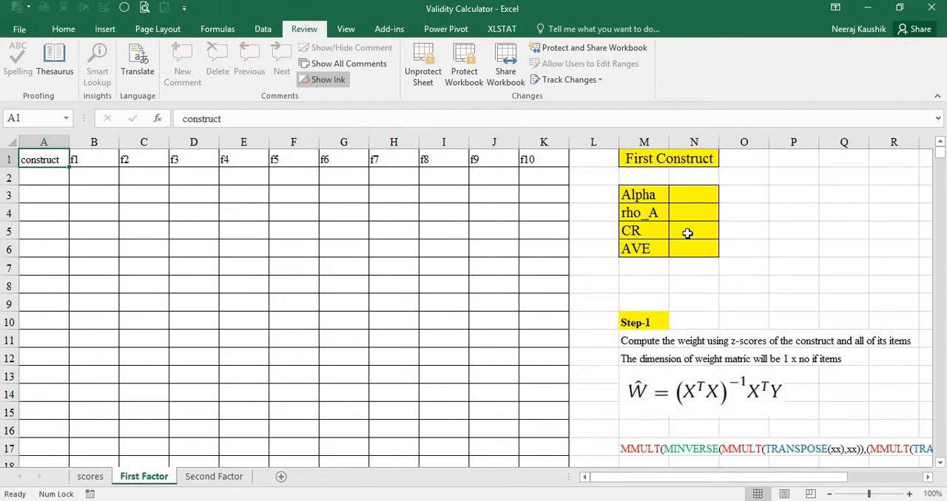
left_click(229, 481)
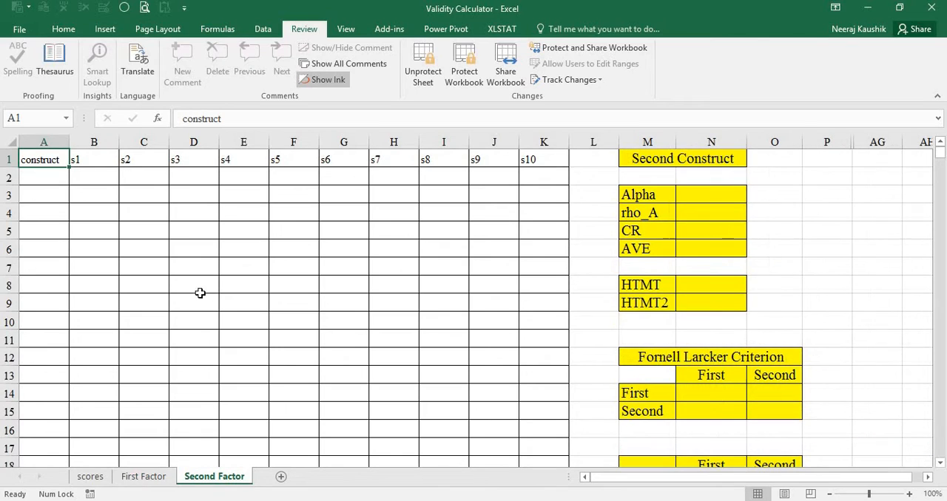
scroll(693, 360, "down", 2)
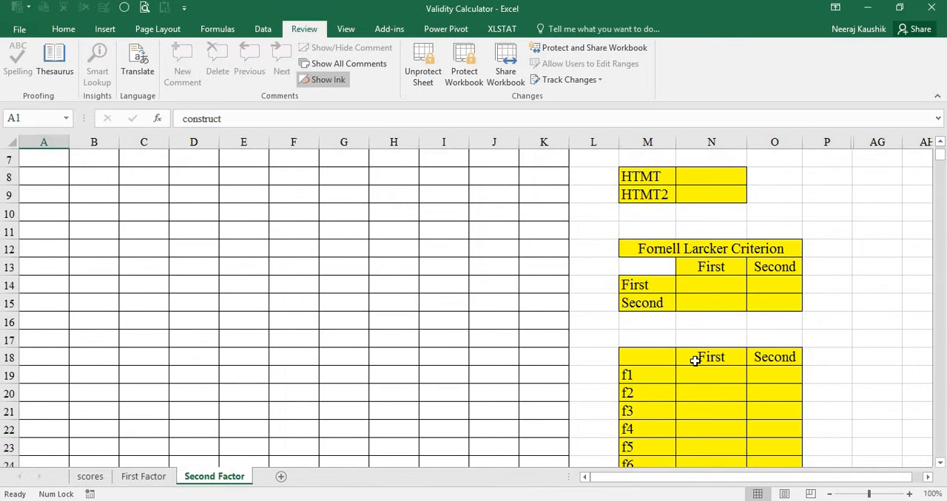
scroll(365, 353, "up", 2)
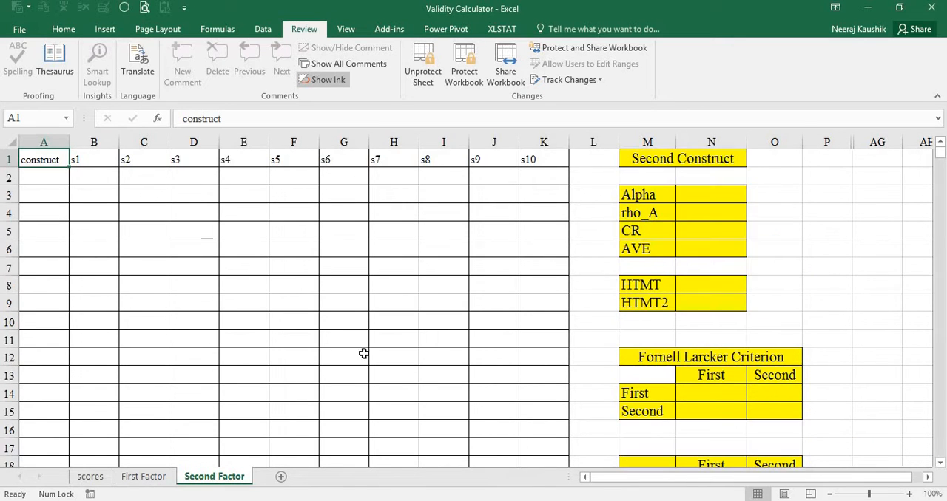
left_click(90, 478)
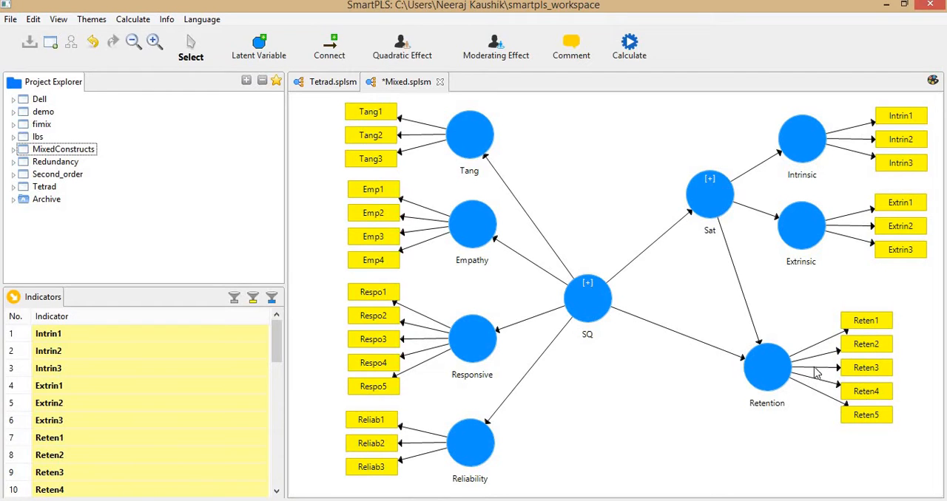
Switch to SmartPLS and run the PLS Algorithm on the Tetrad model.
left_click(331, 83)
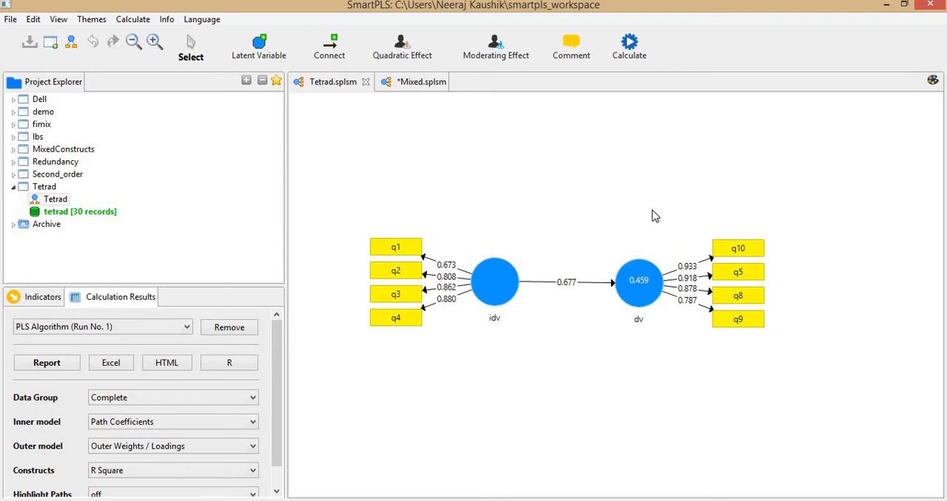
left_click(629, 48)
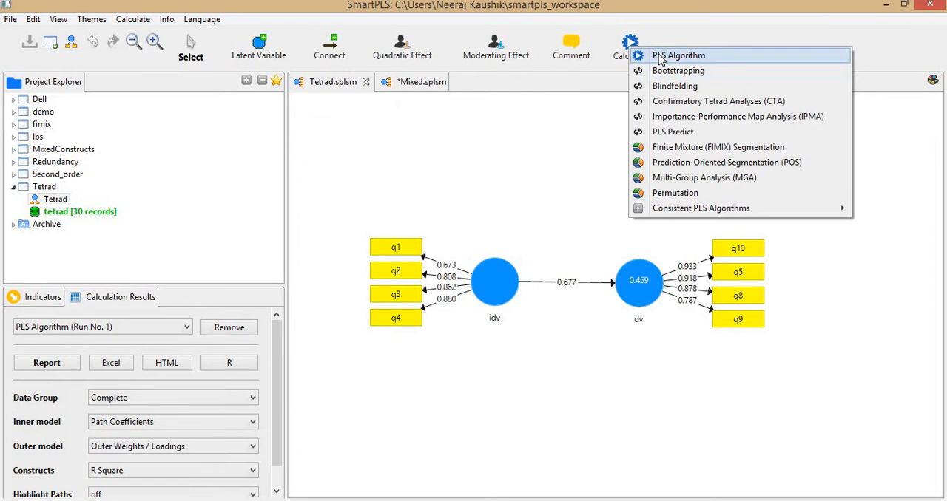
left_click(658, 57)
left_click(817, 407)
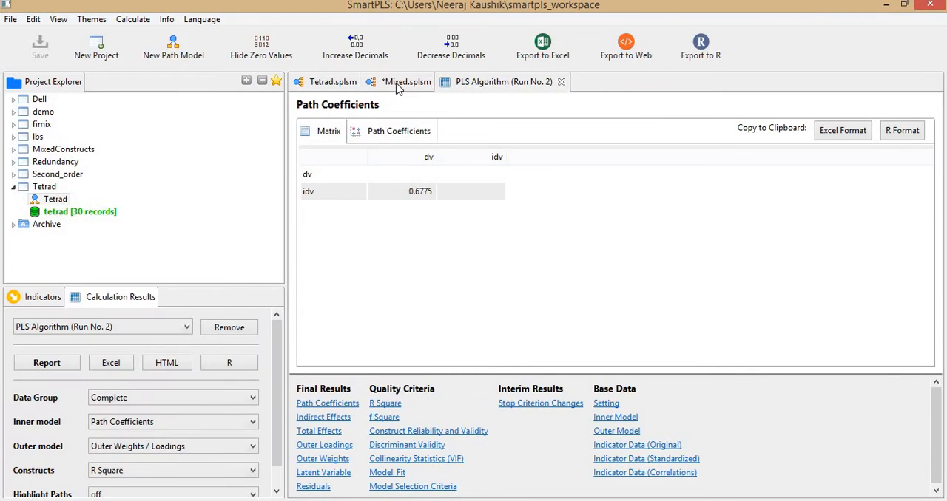
Copy the Latent Variable scores from the PLS Algorithm report in Excel format and paste them at A1 of Excel's scores sheet.
left_click(406, 82)
left_click(326, 82)
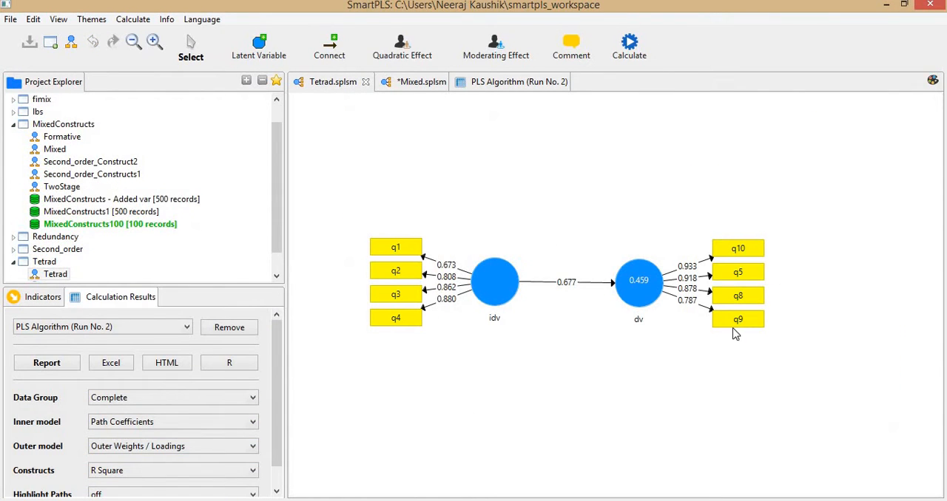
left_click(508, 83)
left_click_drag(474, 373, 477, 363)
left_click(335, 463)
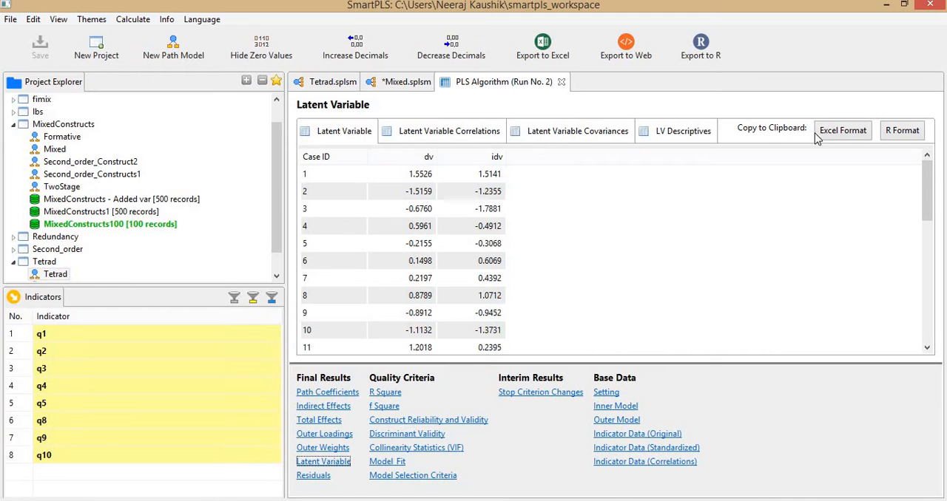
left_click(841, 133)
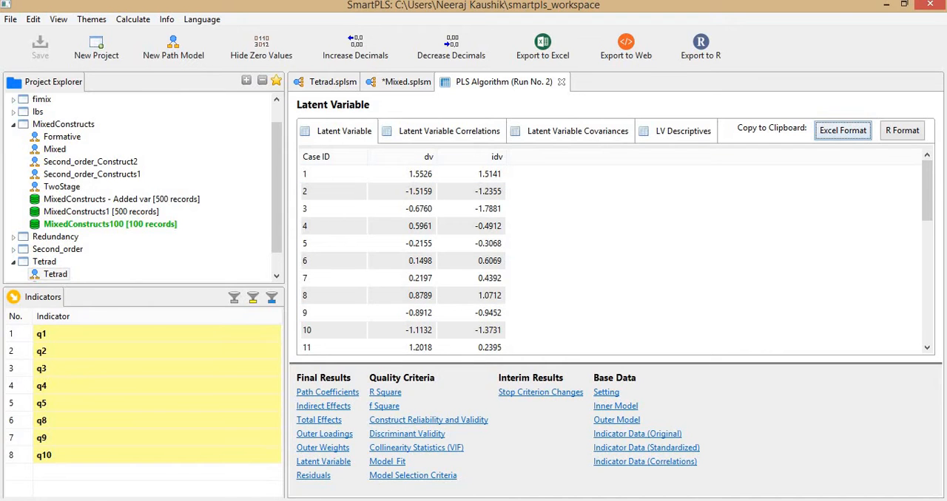
left_click(99, 497)
key("ctrl+v")
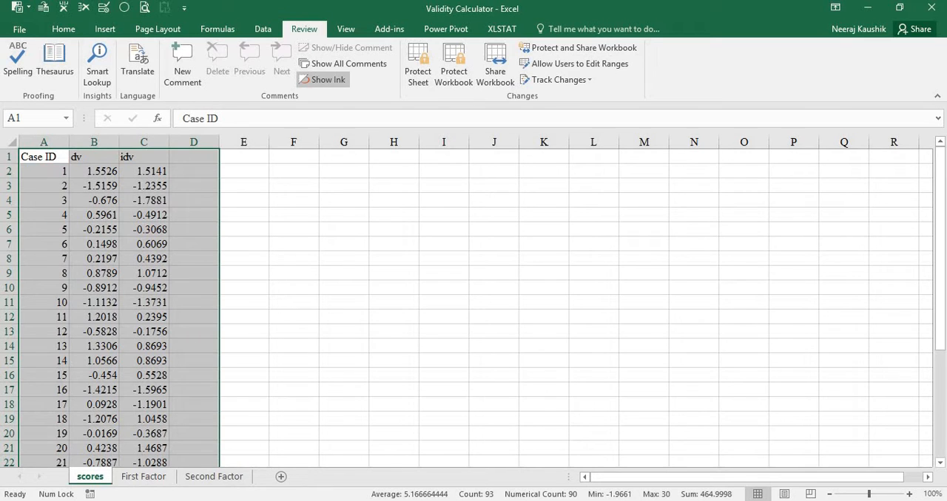
Back in SmartPLS, copy the Indicator Data (Standardized) matrix from the PLS Algorithm report in Excel format.
key("alt+Tab")
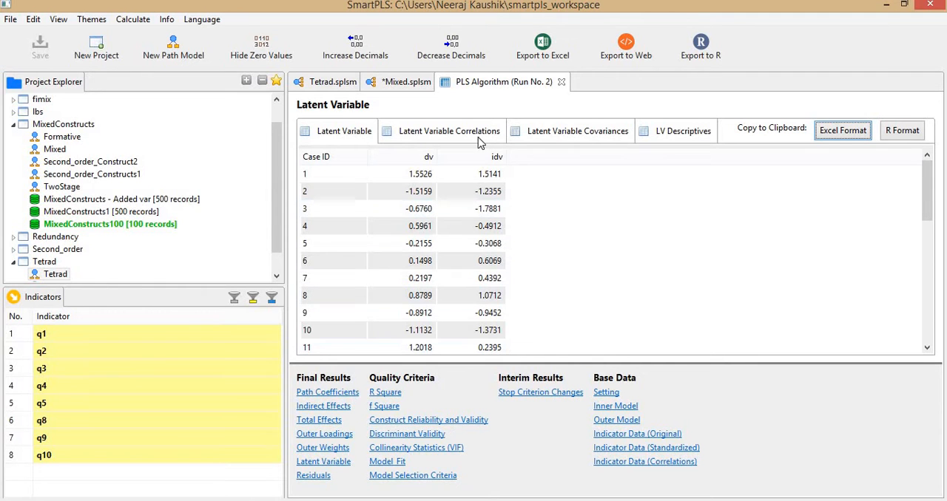
left_click(403, 82)
left_click(333, 85)
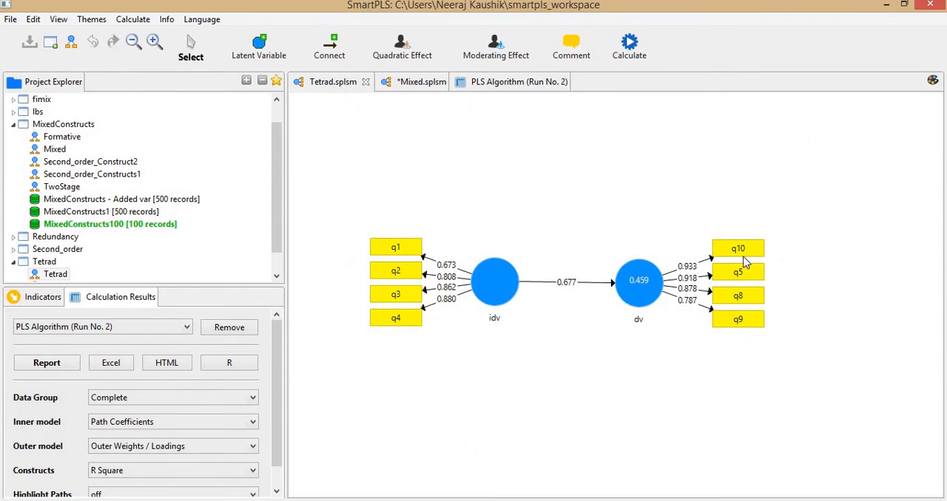
left_click(518, 82)
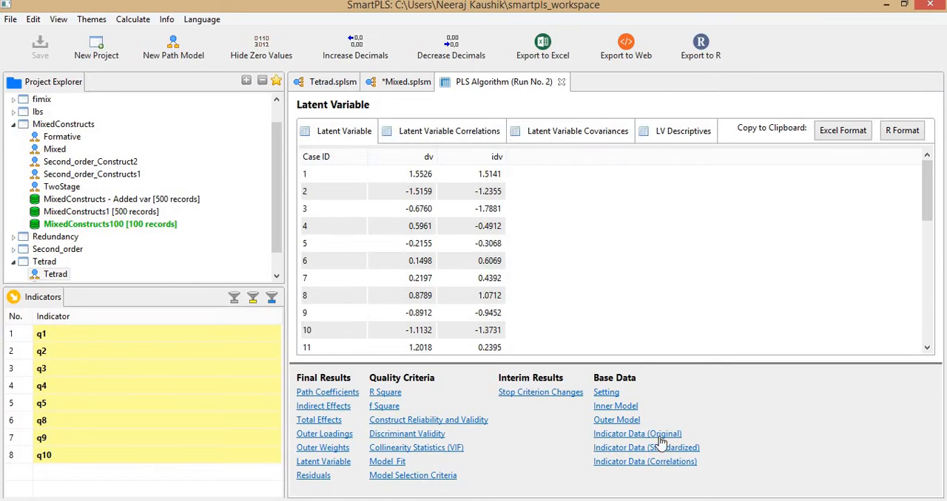
left_click(669, 449)
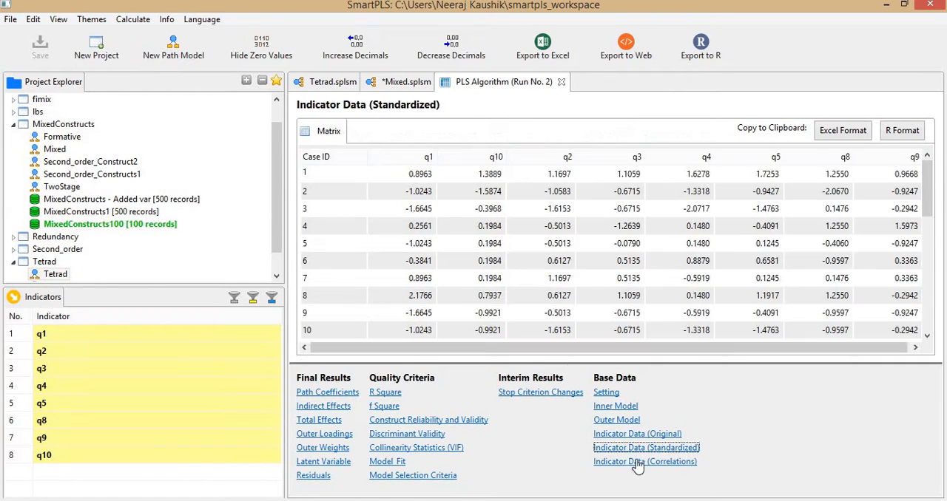
left_click(844, 132)
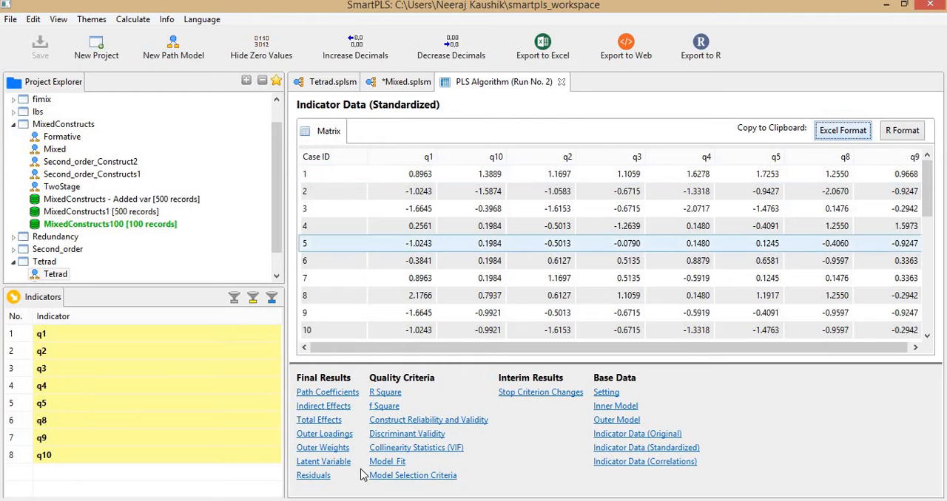
Switch to Excel, paste the standardized indicator data at D1 of the scores sheet and delete its duplicate Case ID column.
key("alt+Tab")
left_click(211, 157)
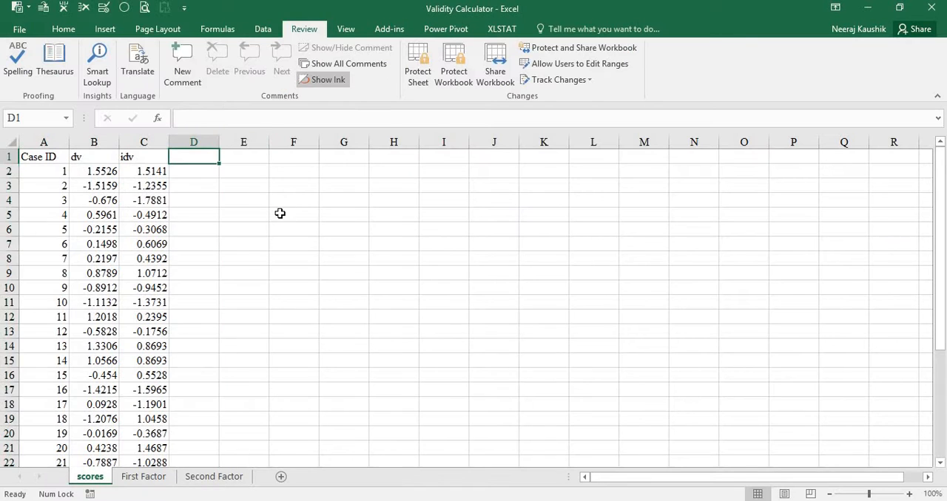
key("ctrl+v")
left_click(203, 175)
key("alt+3")
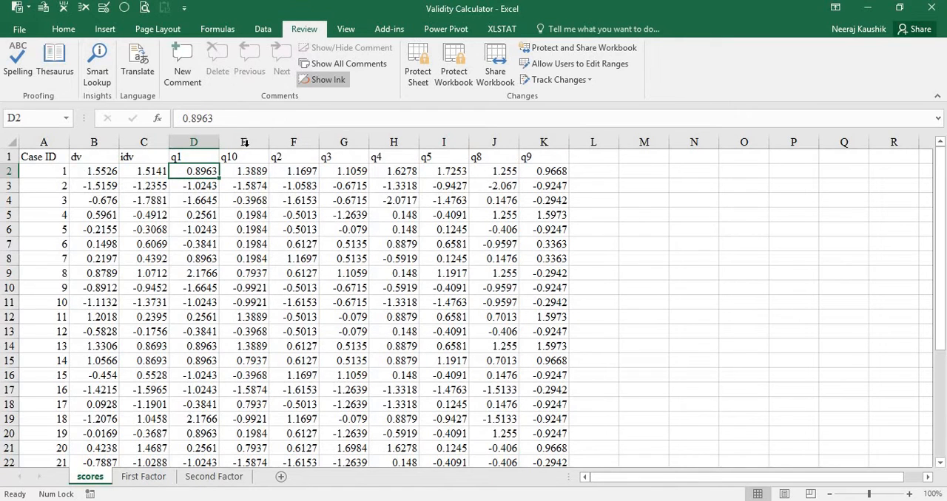
Move the q10 column from between q1 and q2 to directly after the q9 column on the scores sheet.
left_click(244, 142)
right_click(244, 142)
left_click(275, 152)
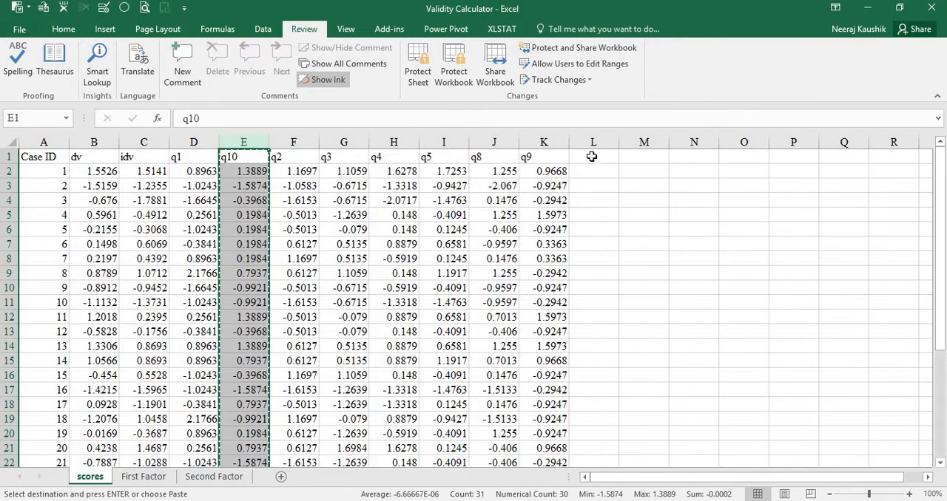
left_click(592, 141)
right_click(592, 141)
left_click(628, 239)
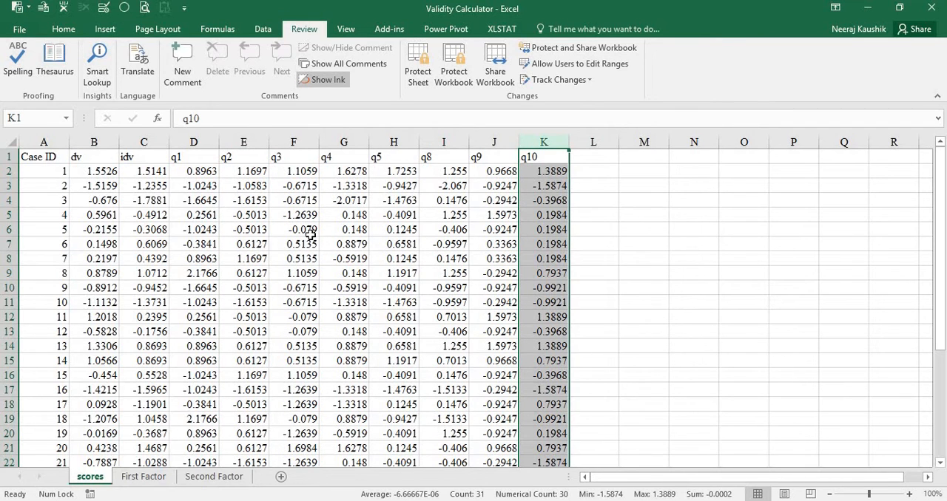
Copy the idv scores without the header into the construct column of the First Factor sheet, starting at A2.
key("alt+Tab")
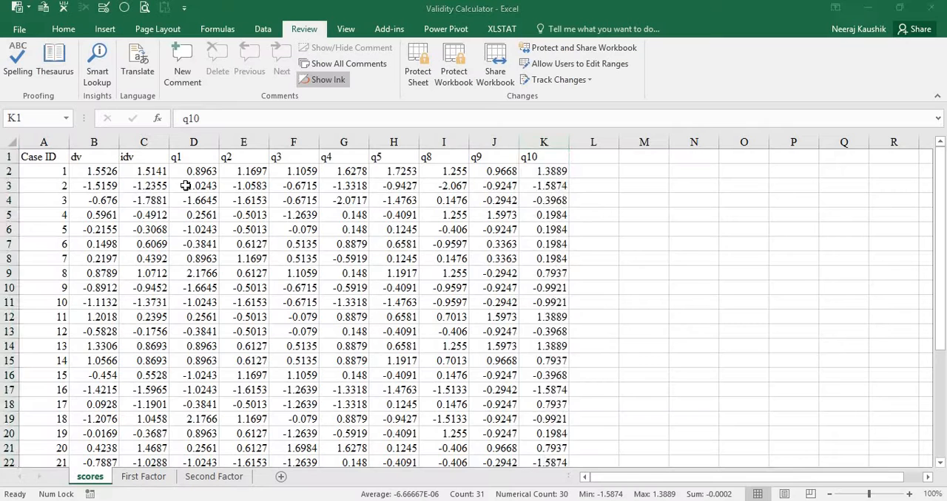
key("alt+Tab")
key("ctrl+Home")
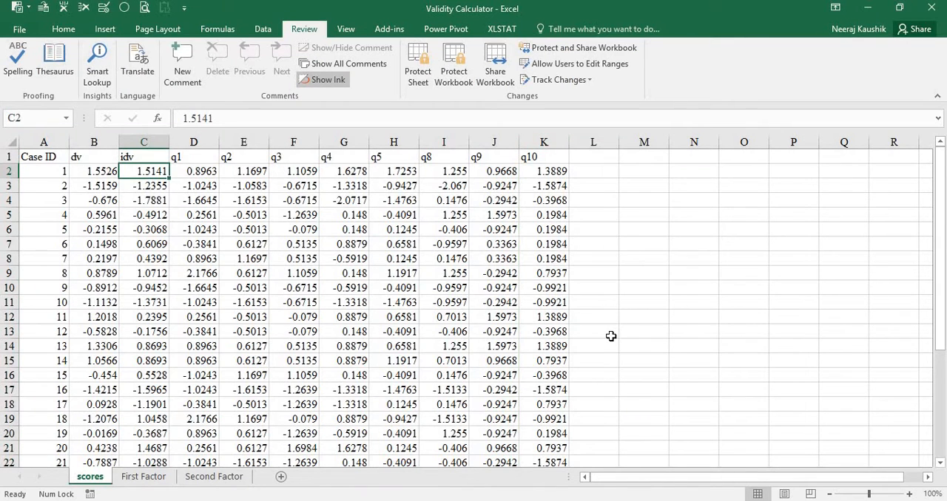
key("ctrl+shift+Down")
key("ctrl+c")
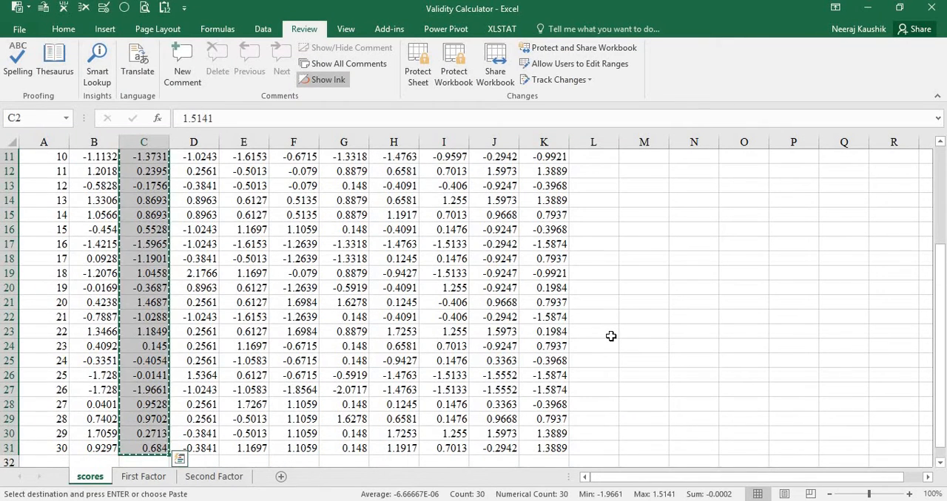
key("ctrl+Page_Down")
key("Down")
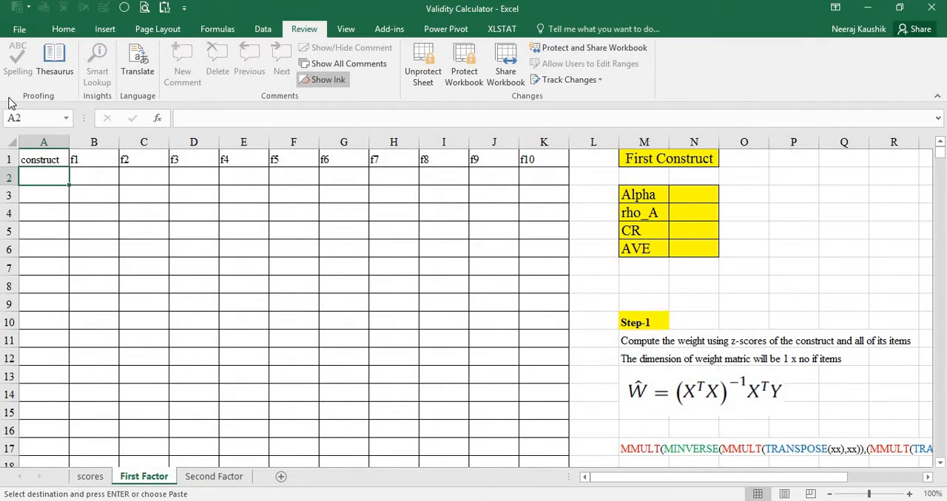
key("ctrl+v")
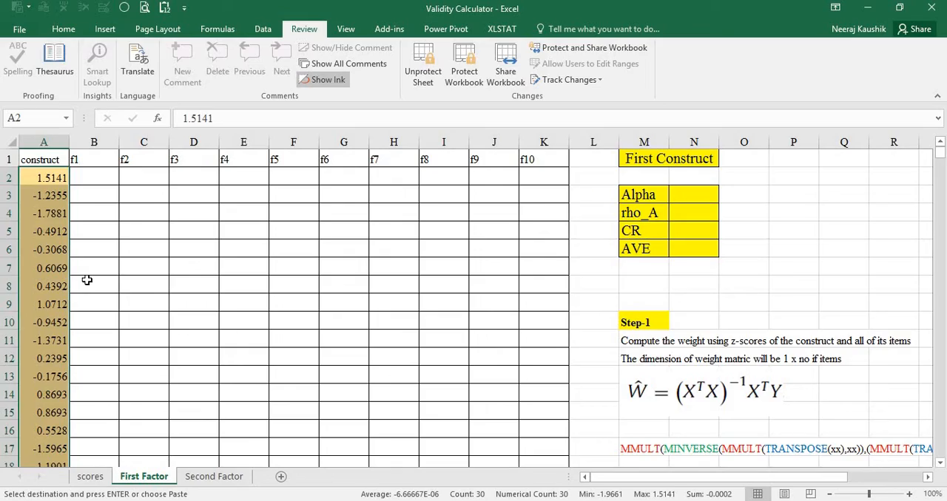
Copy the q1 to q4 values from the scores sheet into columns f1 to f4 of the First Factor sheet, starting at B2.
key("ctrl+Page_Up")
key("ctrl+Up")
key("Down")
key("Right")
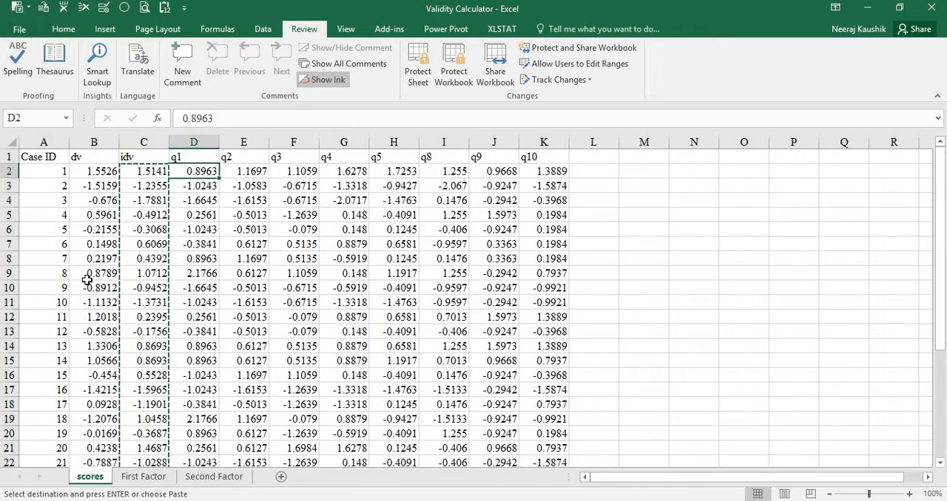
key("shift+Right")
key("shift+Right")
key("shift+Right")
key("ctrl+shift+Down")
key("ctrl+c")
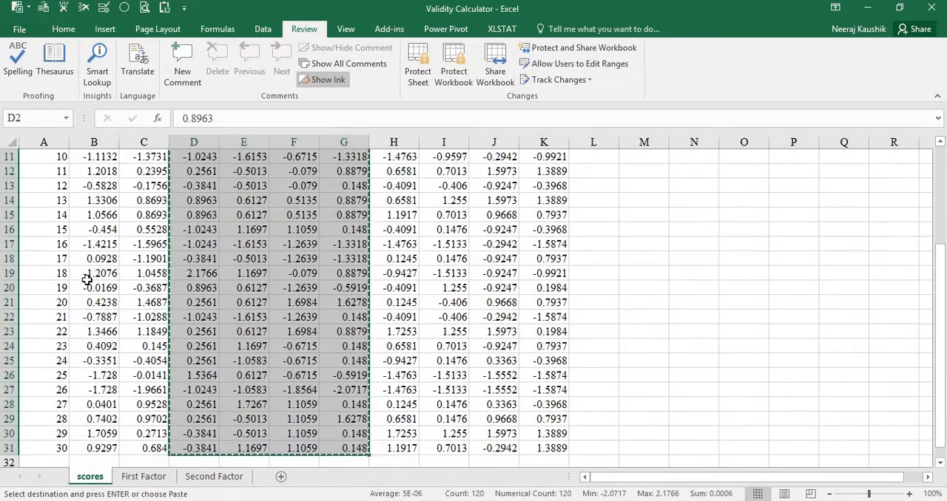
key("ctrl+Page_Down")
key("Right")
key("ctrl+v")
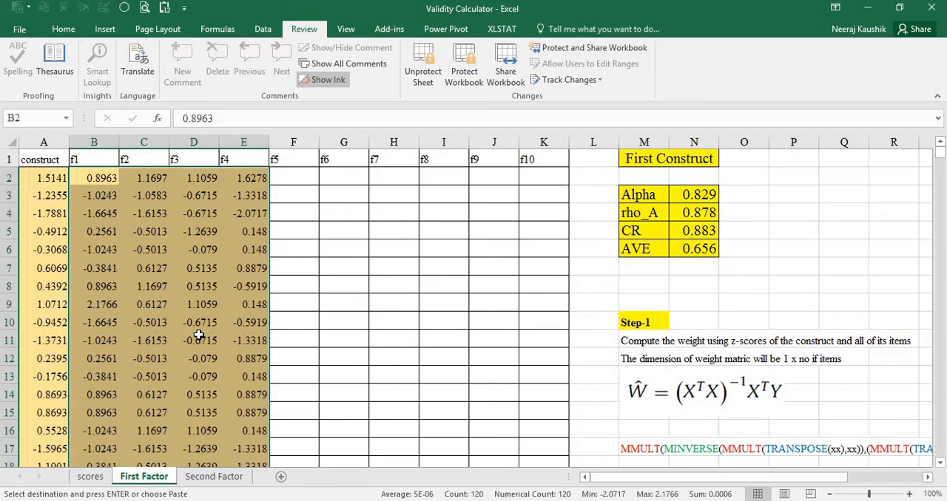
Copy the dv scores without the header into the construct column of the Second Factor sheet, starting at A2.
key("ctrl+Page_Up")
key("ctrl+Home")
key("Right")
key("Down")
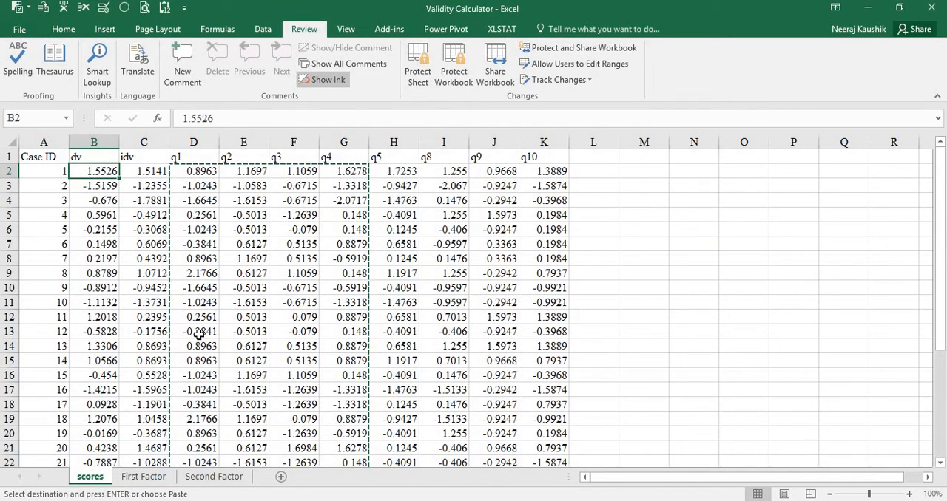
key("ctrl+shift+Down")
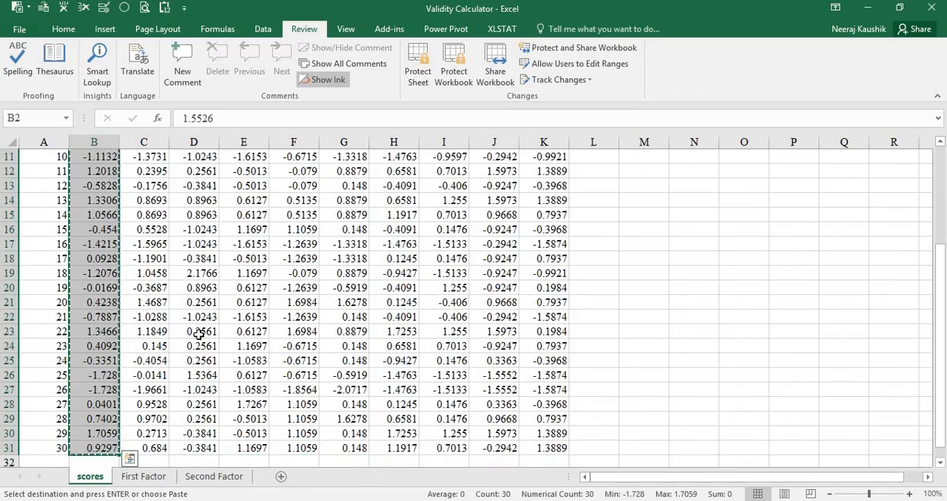
key("ctrl+Page_Down")
key("ctrl+Page_Down")
key("Down")
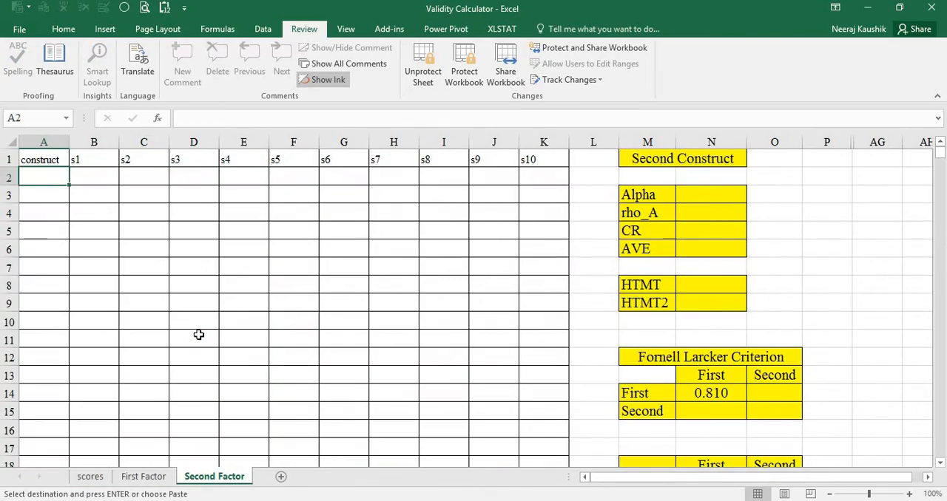
key("ctrl+v")
Copy the q5, q8, q9 and q10 values from the scores sheet into columns s1 to s4 of the Second Factor sheet, starting at B2.
key("ctrl+Page_Up")
key("ctrl+Page_Up")
scroll(198, 335, "up", 7)
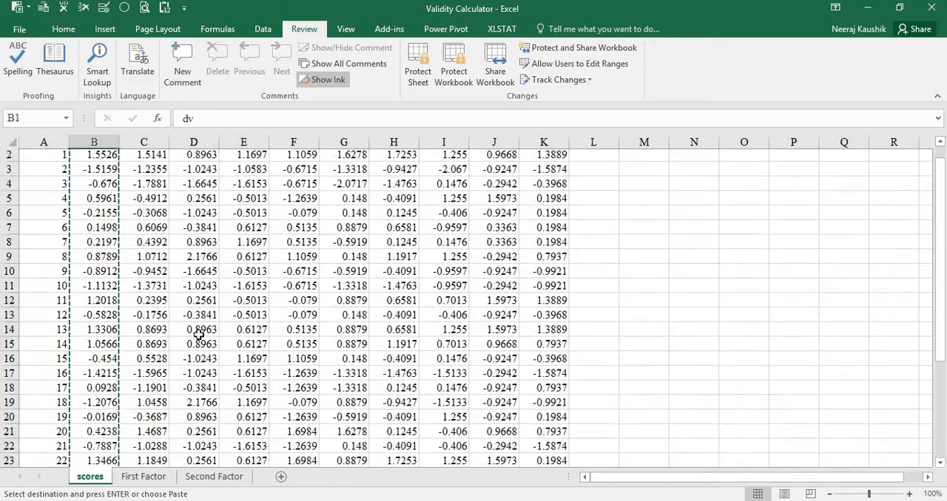
key("Down")
key("ctrl+shift+Right")
key("ctrl+shift+Down")
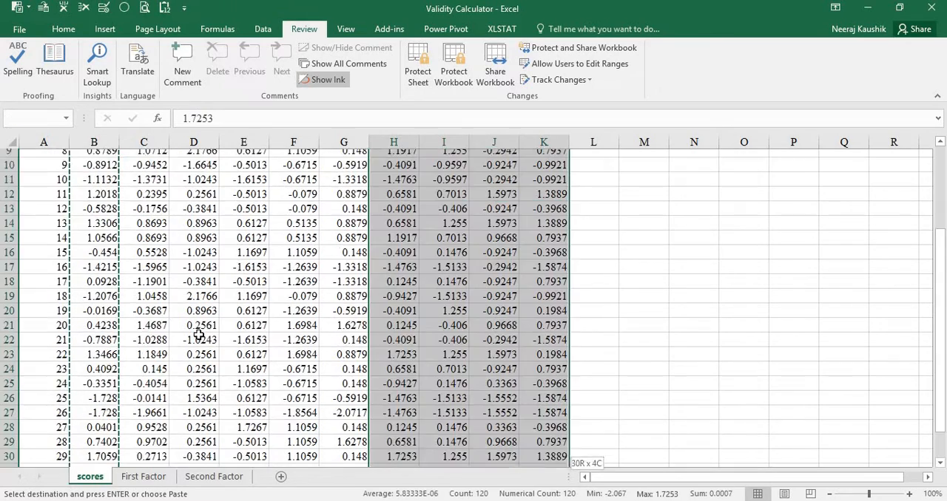
key("ctrl+c")
key("ctrl+Page_Down")
key("ctrl+Page_Down")
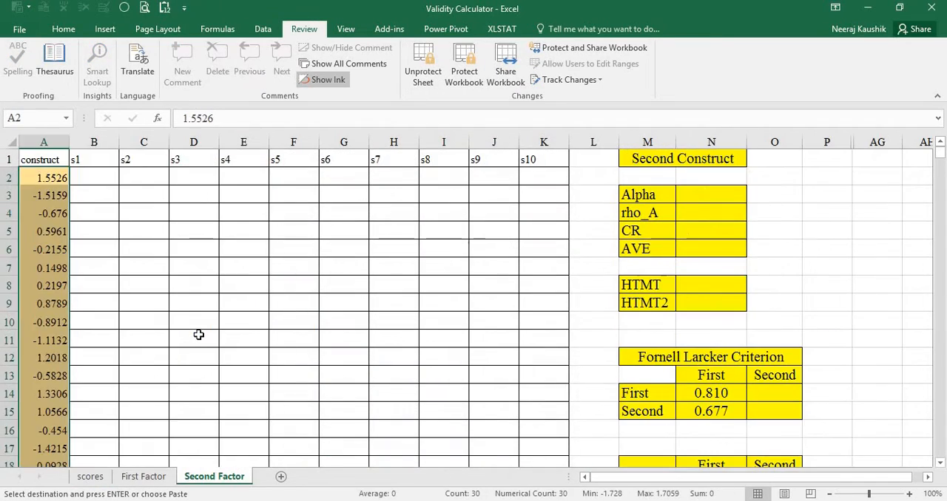
key("Right")
key("ctrl+v")
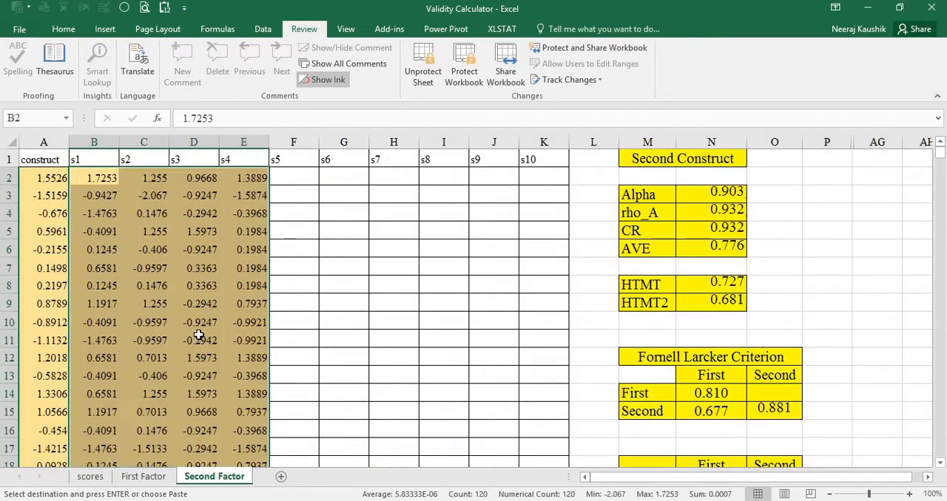
Switch to SmartPLS and show the PLS Algorithm report's Construct Reliability and Validity matrix with three decimals, for comparison with the First Factor sheet.
left_click(145, 478)
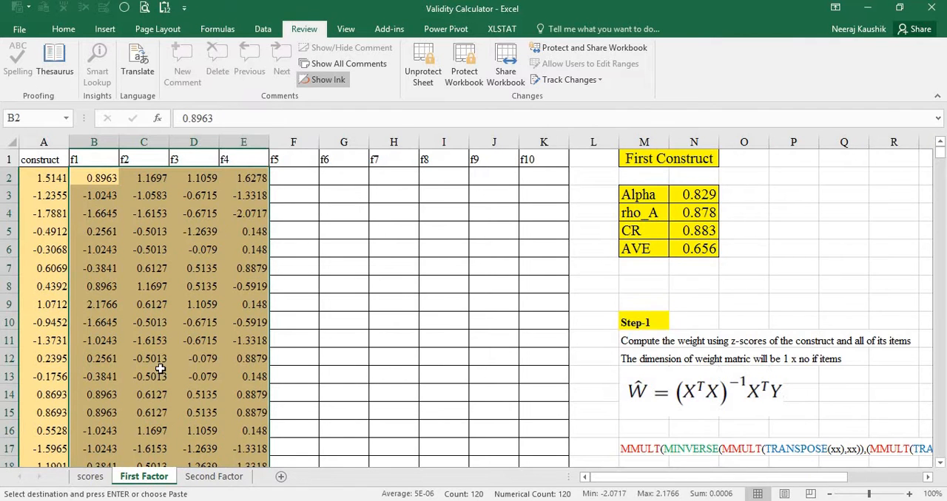
key("alt+Tab")
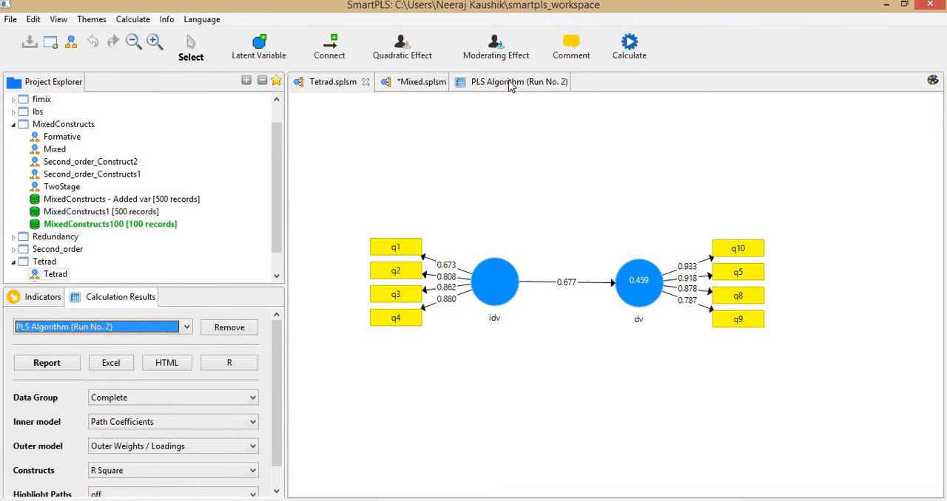
left_click(509, 86)
left_click(428, 419)
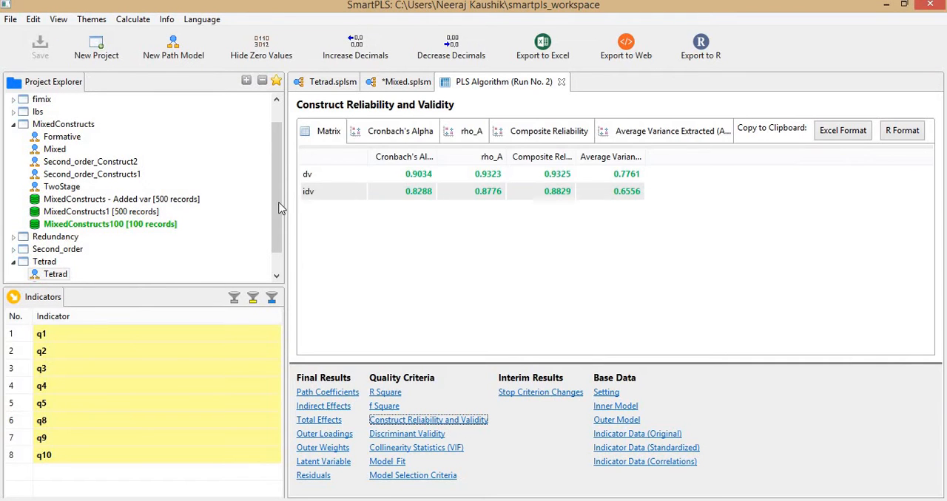
key("alt+Tab")
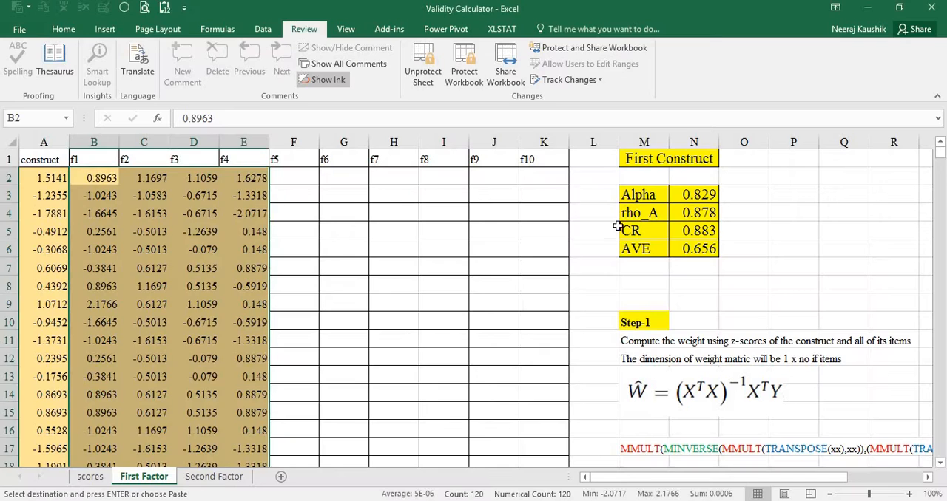
key("alt+Tab")
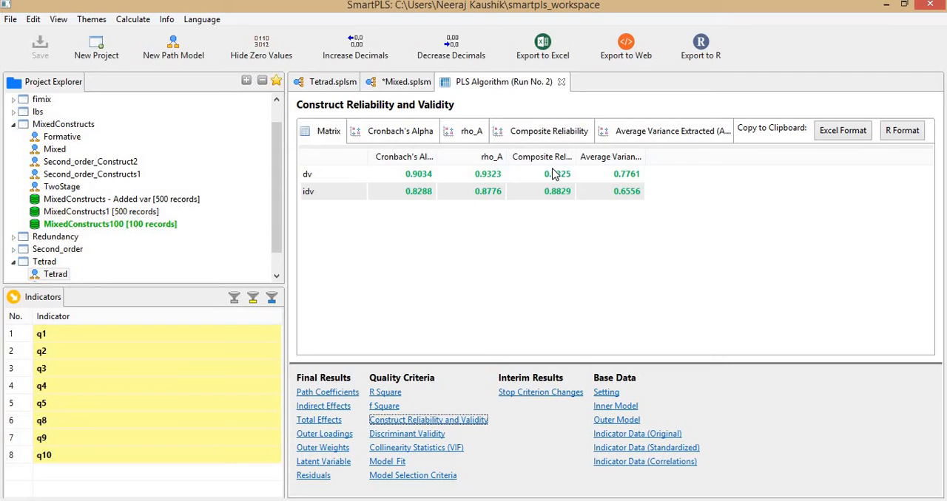
left_click(452, 49)
Compare the First Factor sheet's Alpha, rho_A, CR and AVE with the idv row of the SmartPLS reliability matrix.
key("alt+Tab")
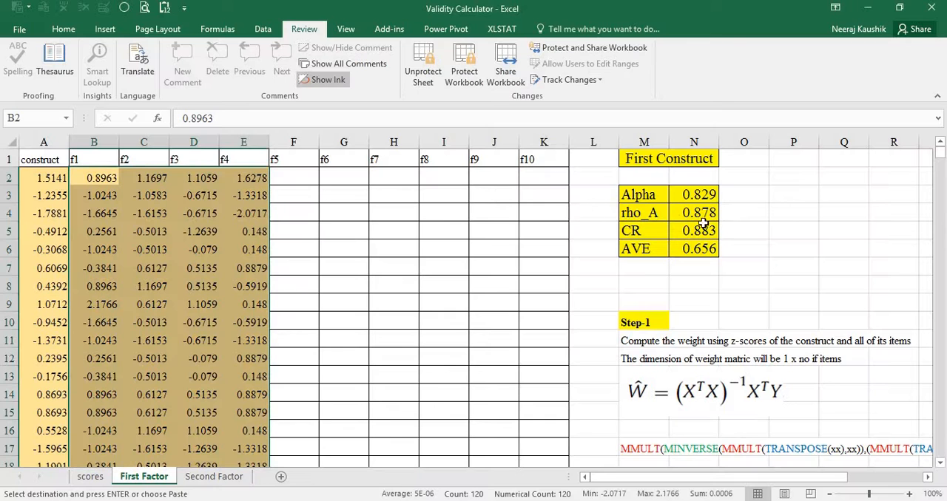
key("alt+Tab")
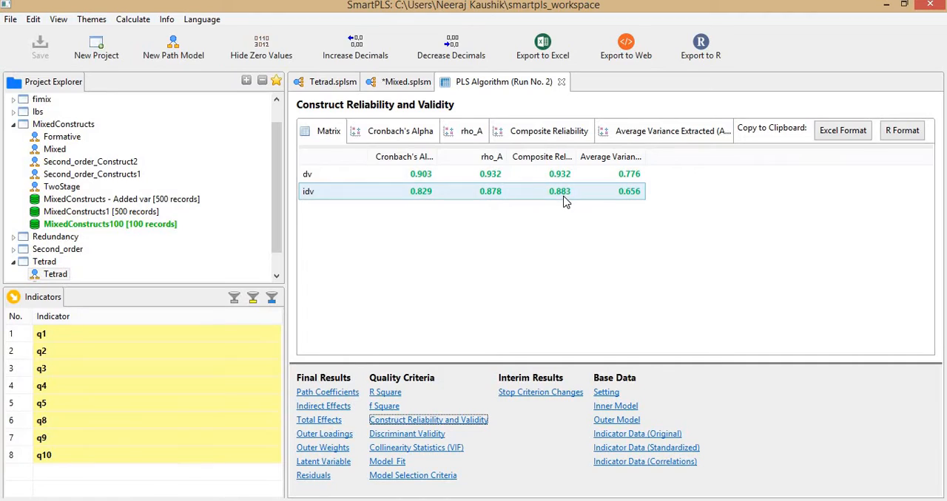
key("alt+Tab")
Compare the Second Factor sheet's Alpha, rho_A, CR and AVE with the dv row of the SmartPLS reliability matrix.
key("alt+Tab")
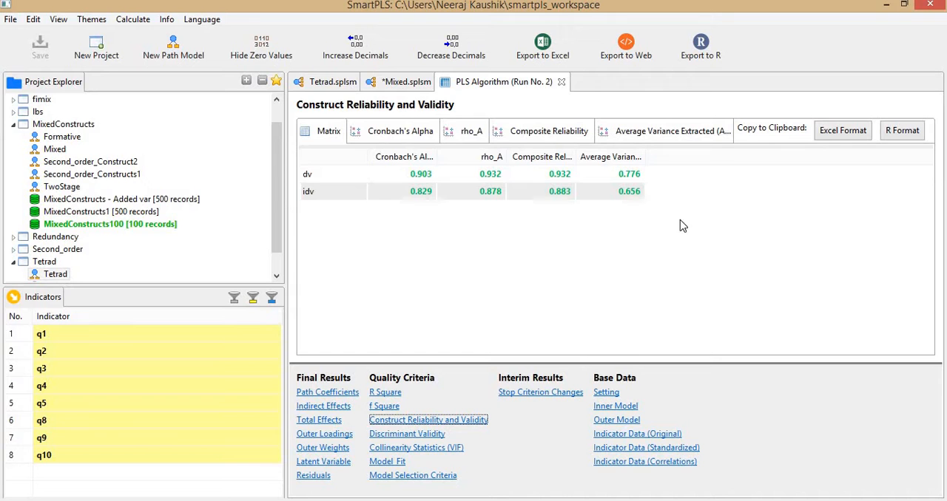
key("alt+Tab")
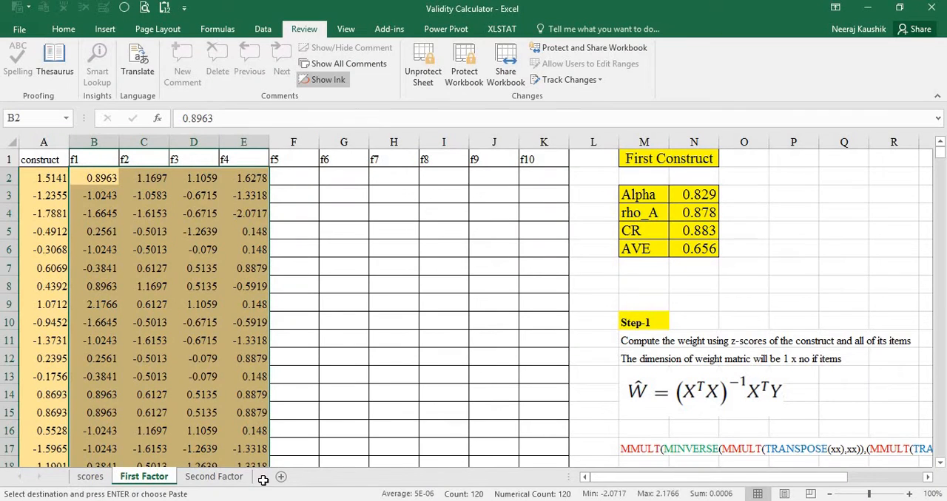
left_click(224, 477)
key("alt+Tab")
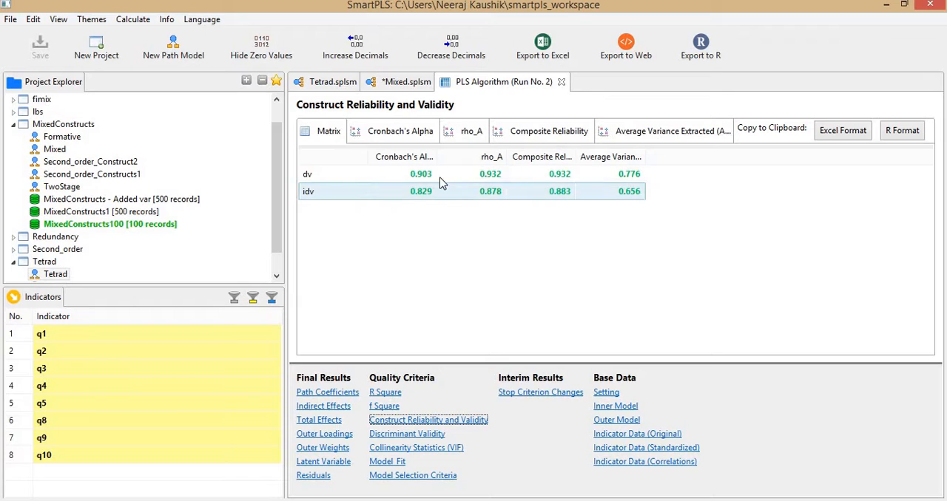
key("alt+Tab")
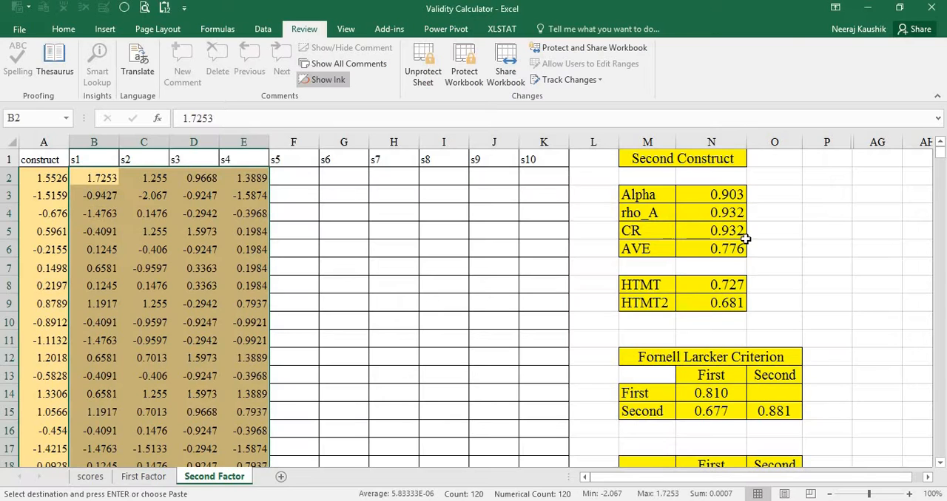
Show the Heterotrait-Monotrait Ratio under Discriminant Validity in SmartPLS and compare it with the Second Factor sheet's HTMT.
key("alt+Tab")
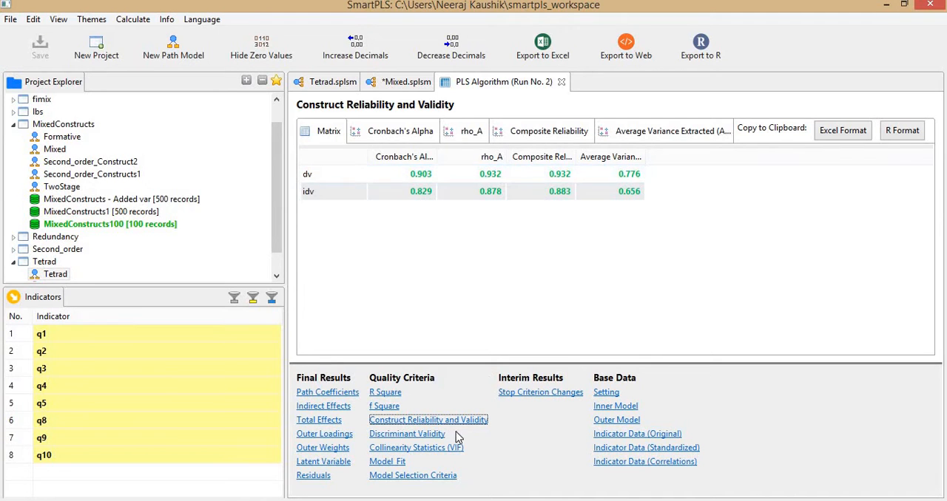
left_click(429, 435)
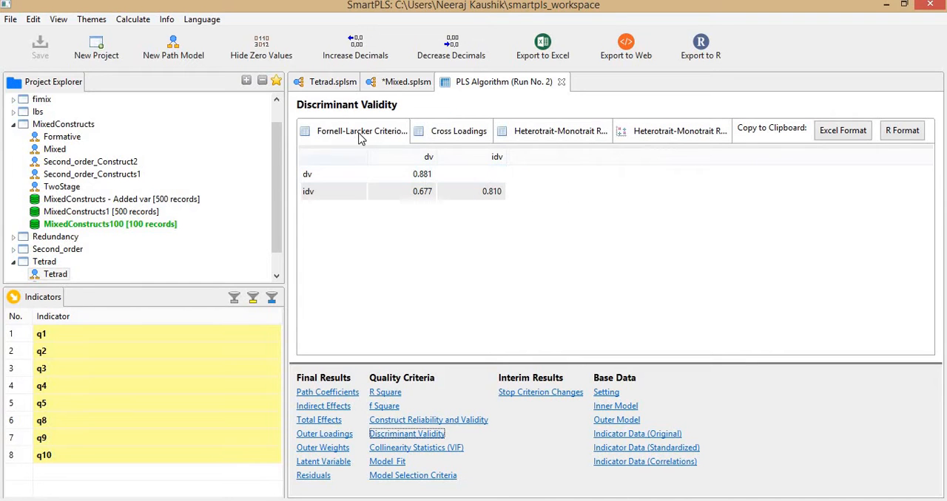
left_click(550, 137)
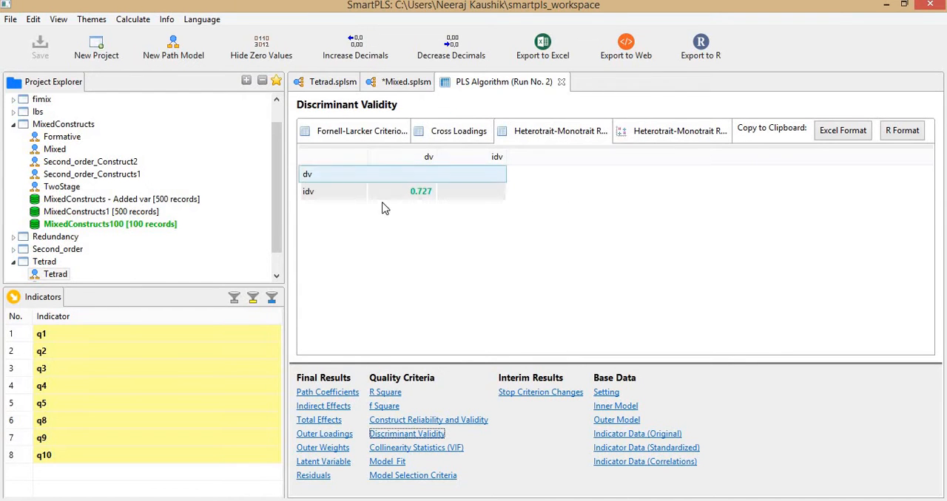
key("alt+Tab")
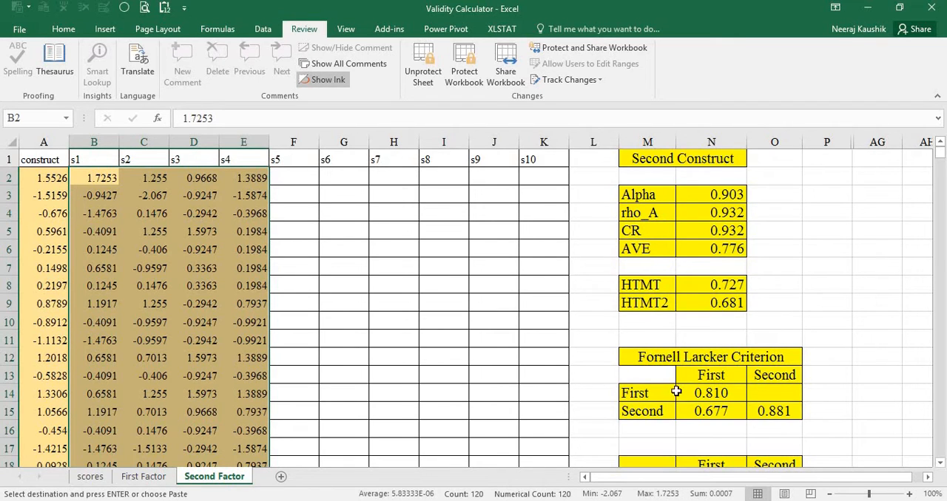
Compare the SmartPLS Fornell-Larcker Criterion matrix with the Fornell Larcker table on the Second Factor sheet.
key("alt+Tab")
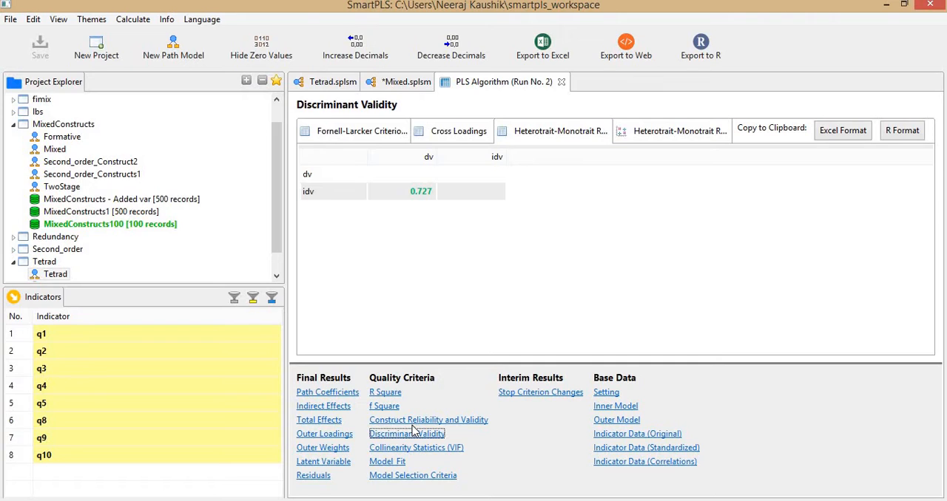
left_click(372, 131)
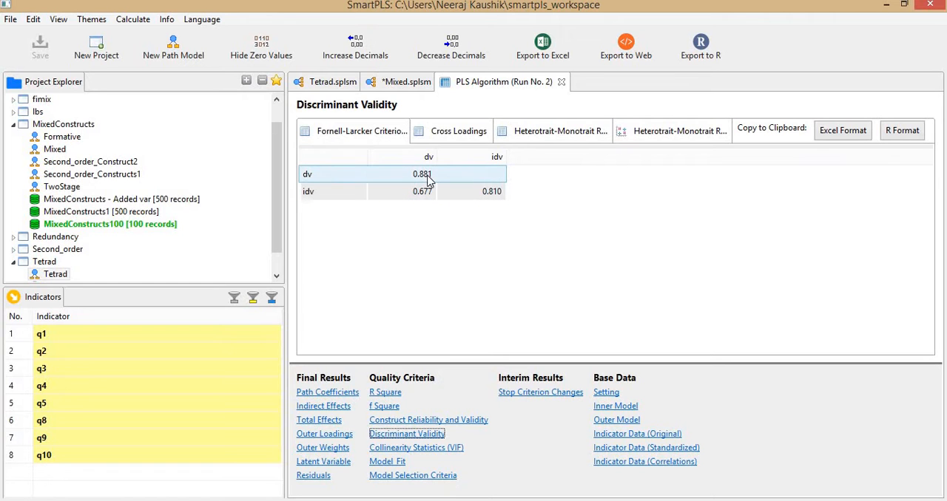
key("alt+Tab")
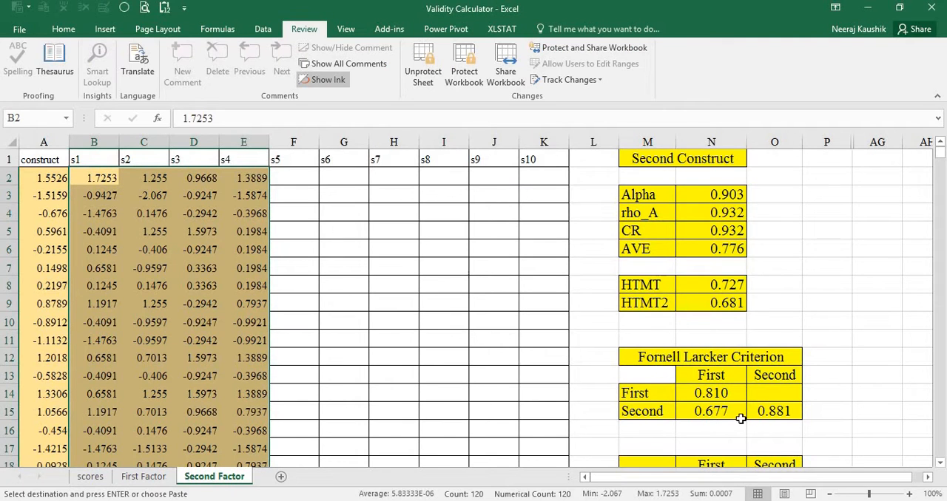
key("alt+Tab")
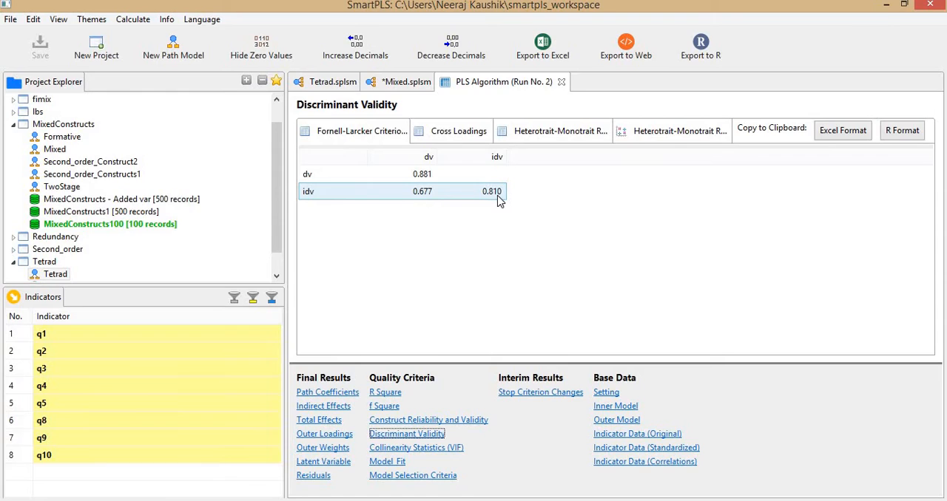
key("alt+Tab")
key("alt+Tab")
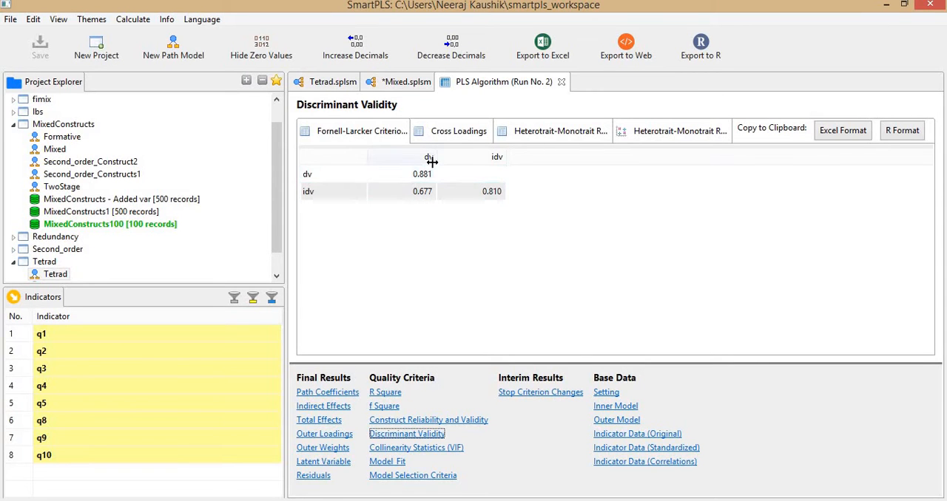
key("alt+Tab")
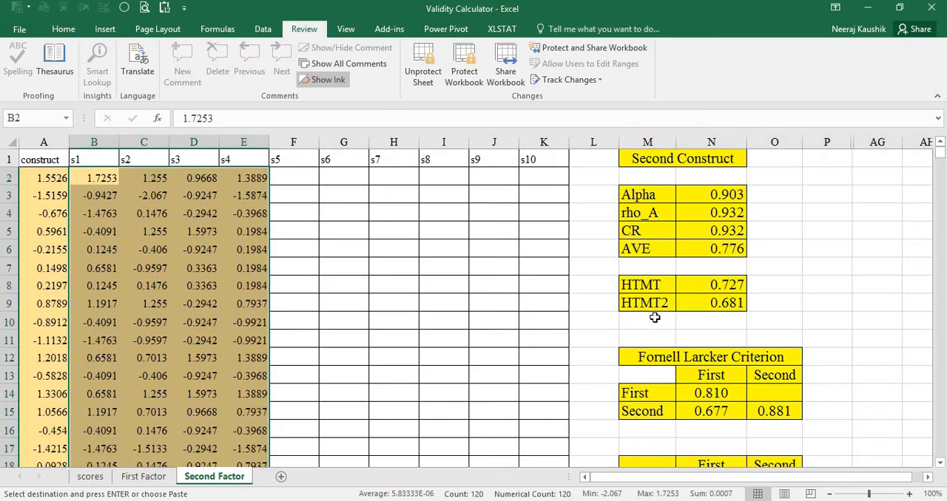
Show the Cross Loadings in SmartPLS and check the q1 to q4 rows against the loadings table lower on the Second Factor sheet.
scroll(655, 317, "down", 3)
key("alt+Tab")
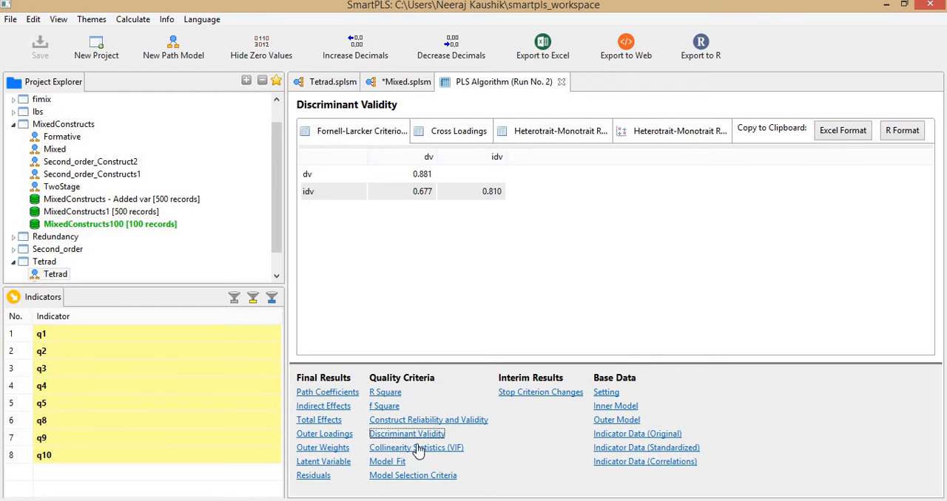
left_click(461, 134)
left_click(434, 190)
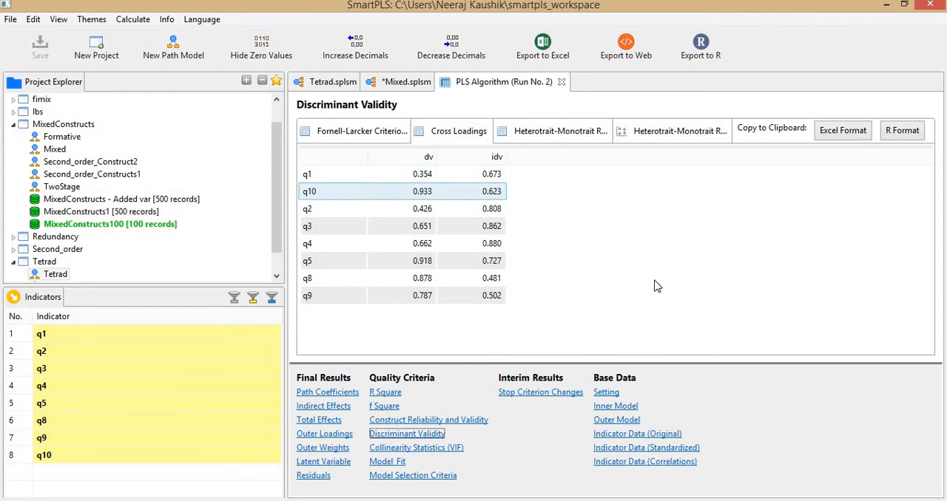
key("alt+Tab")
key("alt+Tab")
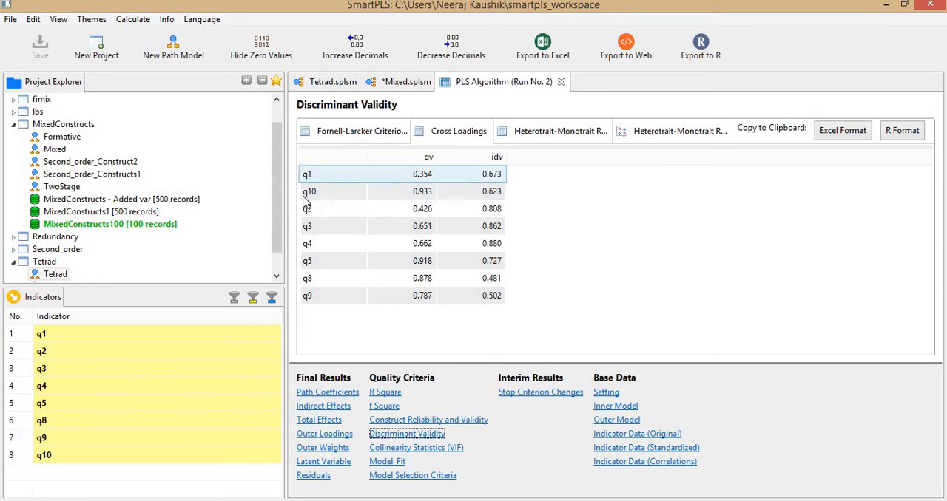
left_click(321, 182)
left_click(426, 216)
left_click(431, 232)
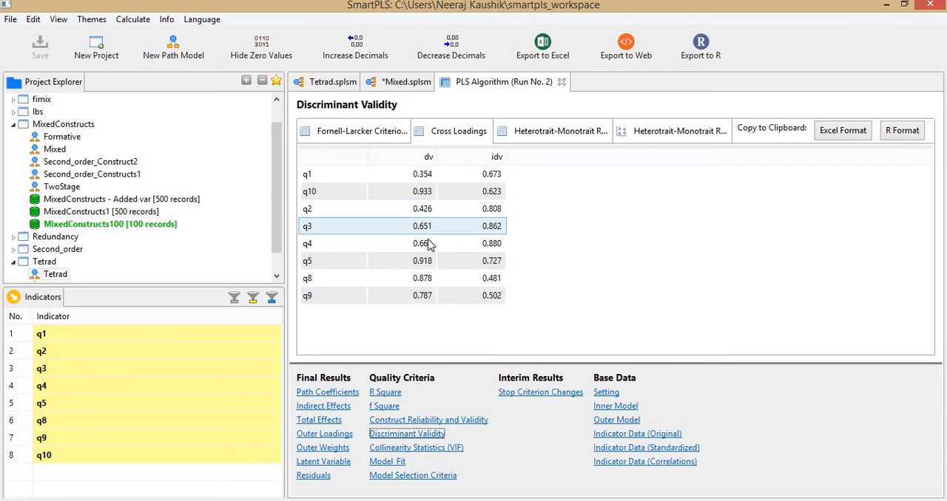
left_click(432, 245)
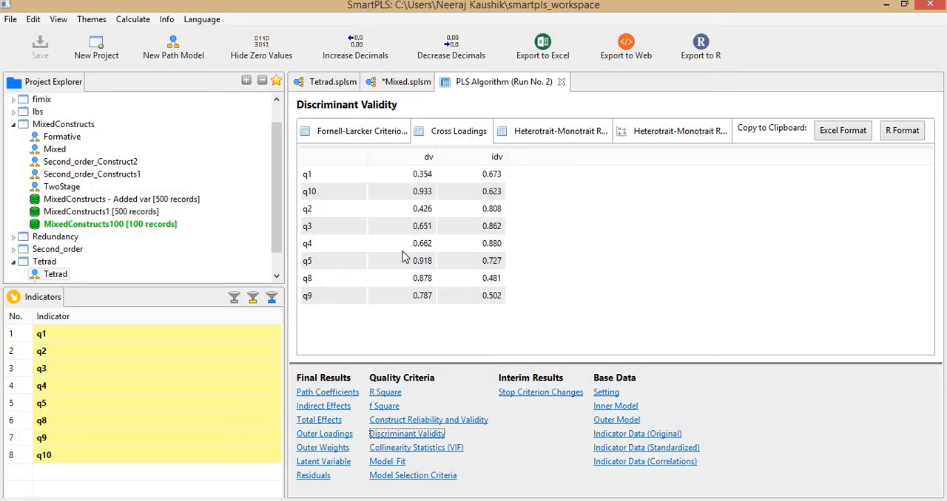
Check the q5, q8, q9 and q10 cross loadings in SmartPLS against the Second Factor sheet's loadings table.
left_click(433, 260)
left_click(437, 275)
key("alt+Tab")
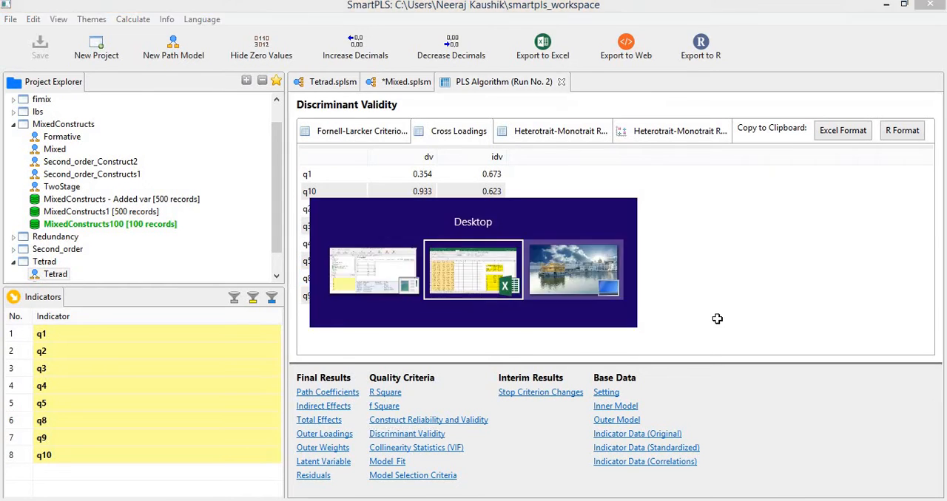
key("alt+Tab")
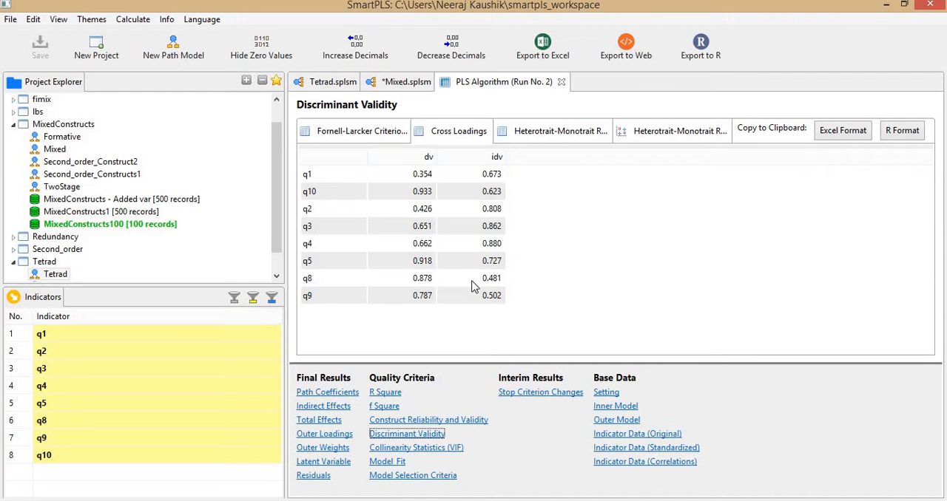
left_click(432, 300)
left_click(432, 196)
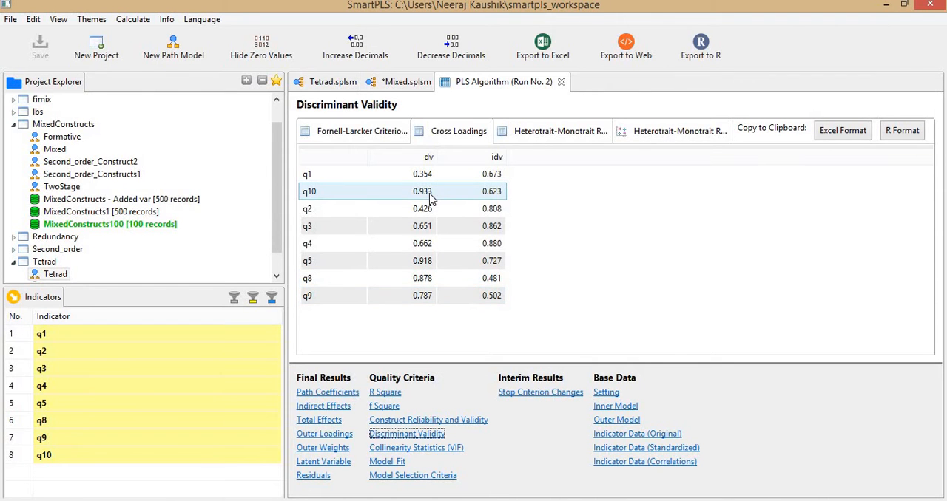
Clear the construct and s1 to s4 data from row 2 down on the Second Factor sheet, keeping the headers.
key("alt+Tab")
scroll(731, 303, "up", 7)
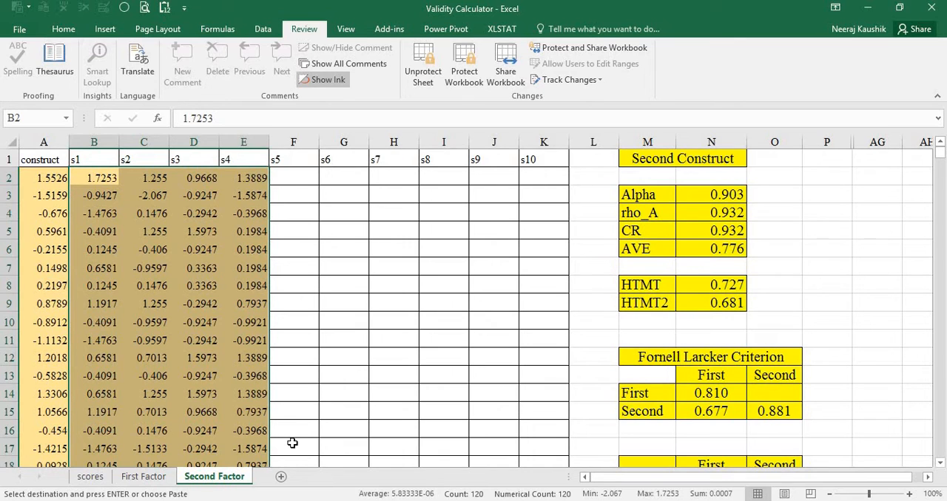
key("Left")
key("ctrl+shift+Right")
key("ctrl+shift+Down")
key("Delete")
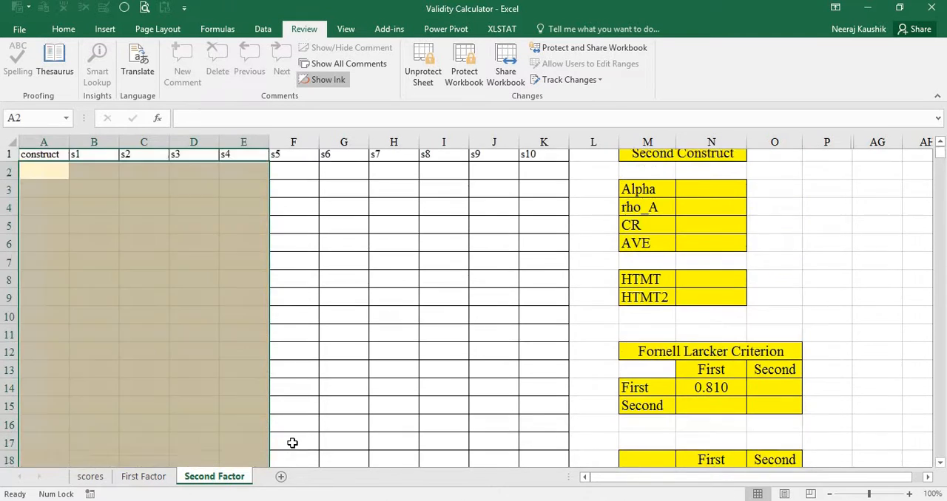
Clear the construct and f1 to f4 data from row 2 down on the First Factor sheet, keeping the headers.
key("ctrl+Page_Up")
key("Left")
key("ctrl+shift+Right")
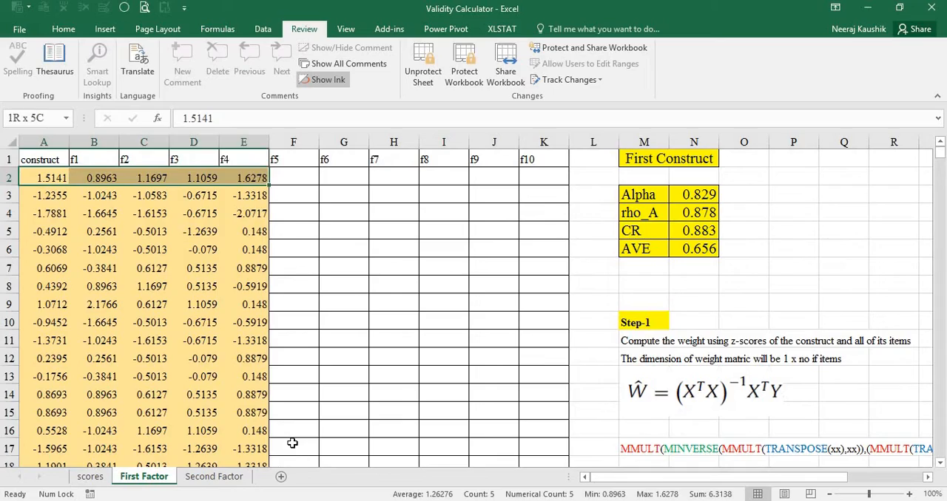
key("ctrl+shift+Down")
key("ctrl+shift+Down")
key("ctrl+BackSpace")
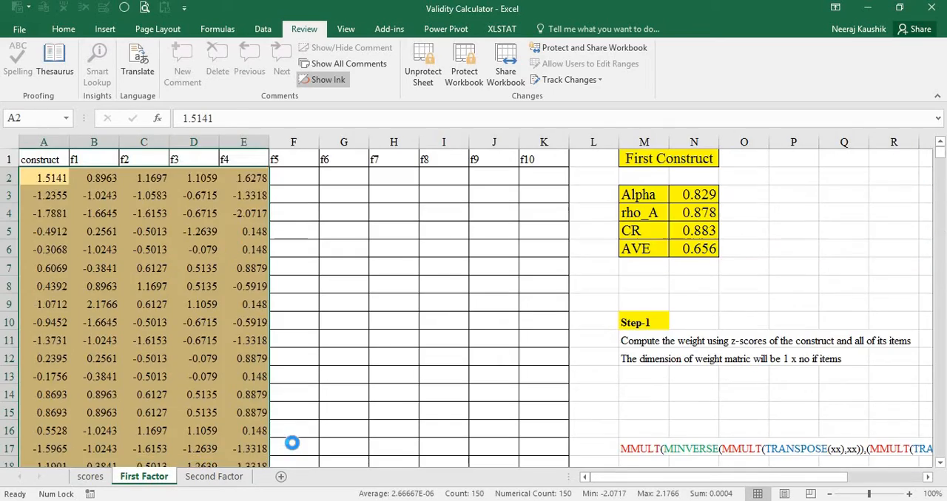
key("Delete")
Clear all contents of the scores sheet and return to its first cell.
key("ctrl+Page_Up")
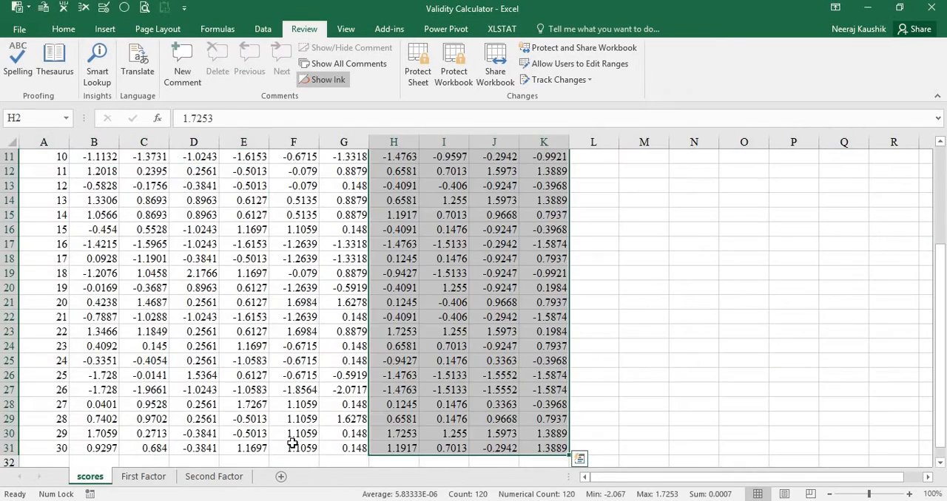
key("ctrl+a")
key("Delete")
key("ctrl+Home")
Switch to SmartPLS, close the PLS Algorithm report and bring up the Mixed model without saving or exiting.
key("alt+Tab")
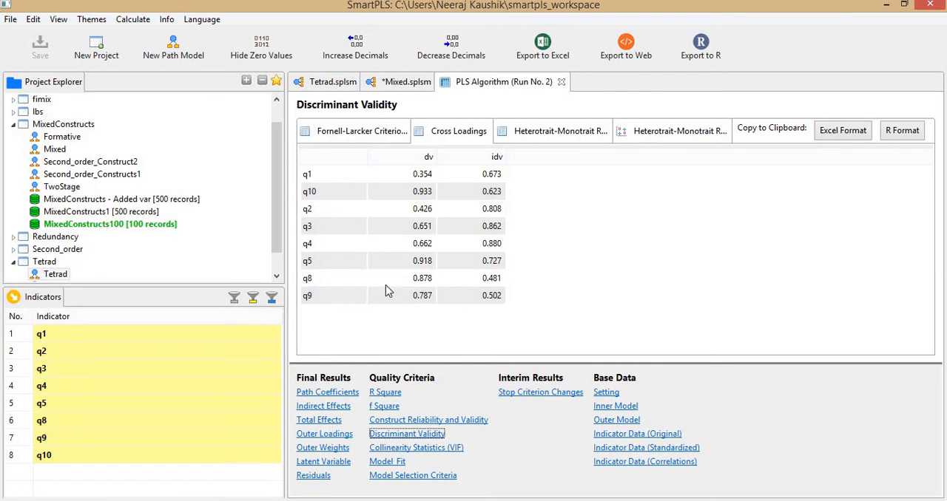
left_click(561, 82)
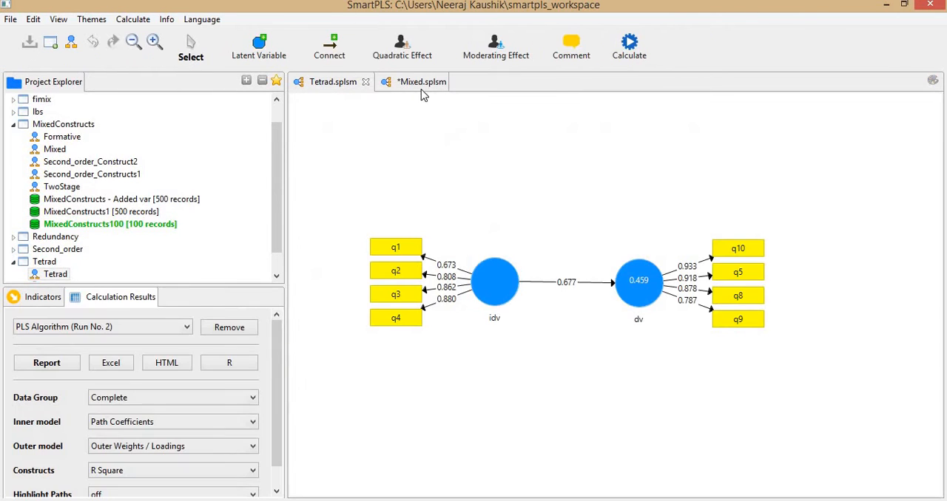
left_click(441, 83)
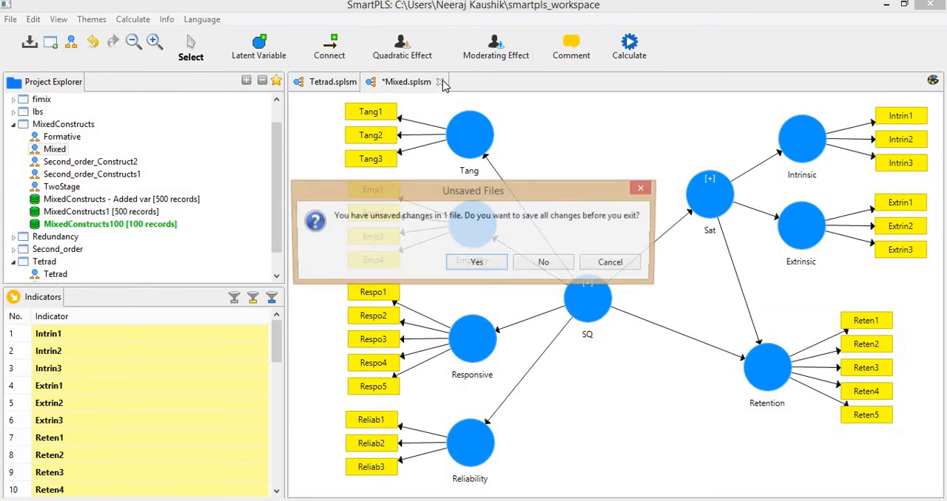
left_click(611, 263)
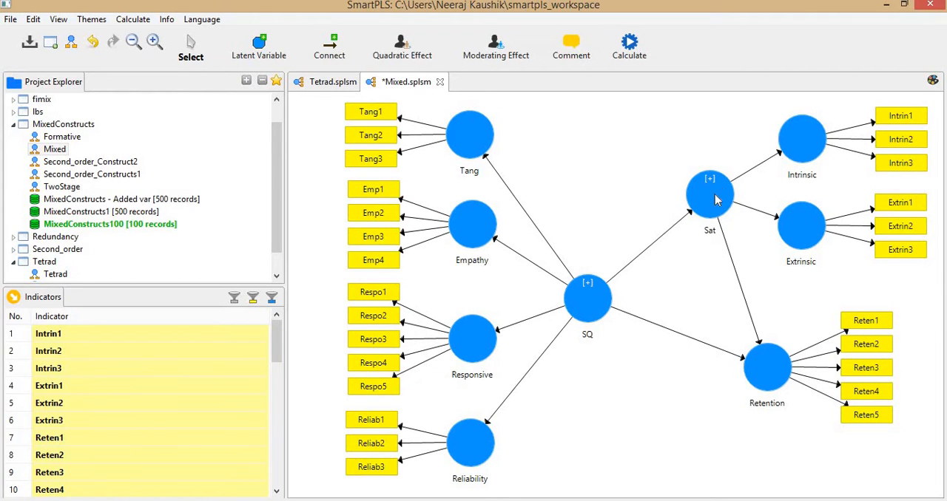
Run the PLS Algorithm on the Mixed model with the default settings and open the full report.
left_click(627, 50)
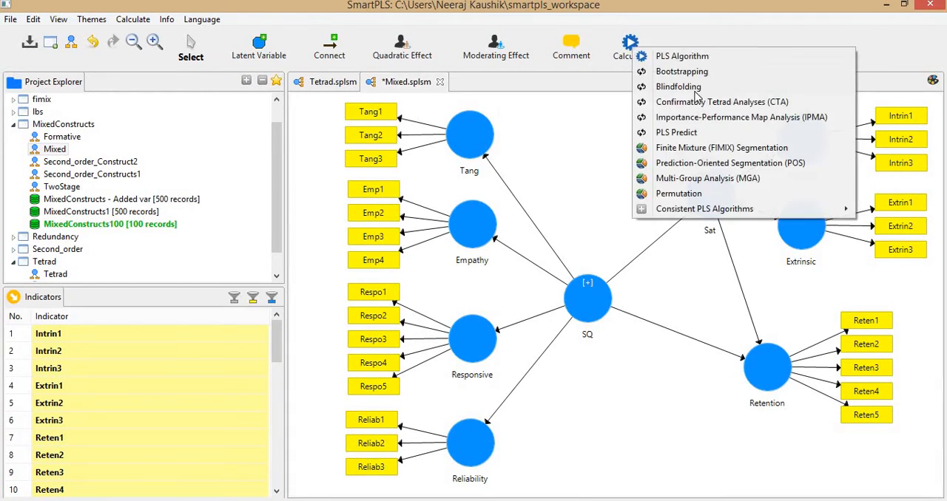
left_click(674, 55)
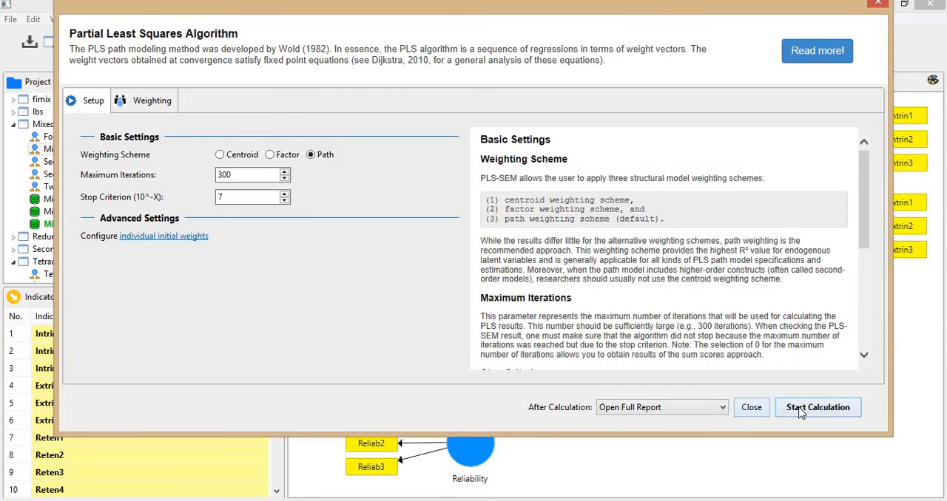
left_click(806, 411)
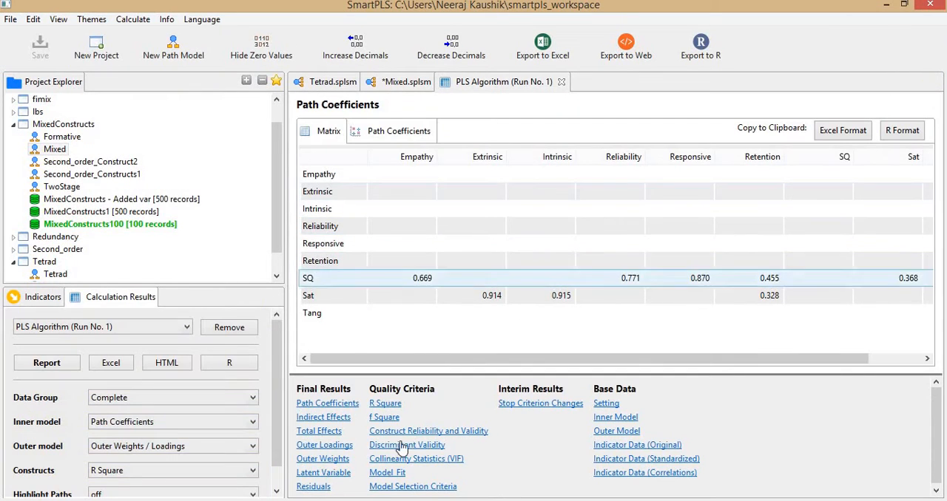
Review the Construct Reliability and Validity matrix for Sat alongside the Mixed model, with Sat's hidden indicators displayed.
left_click(408, 431)
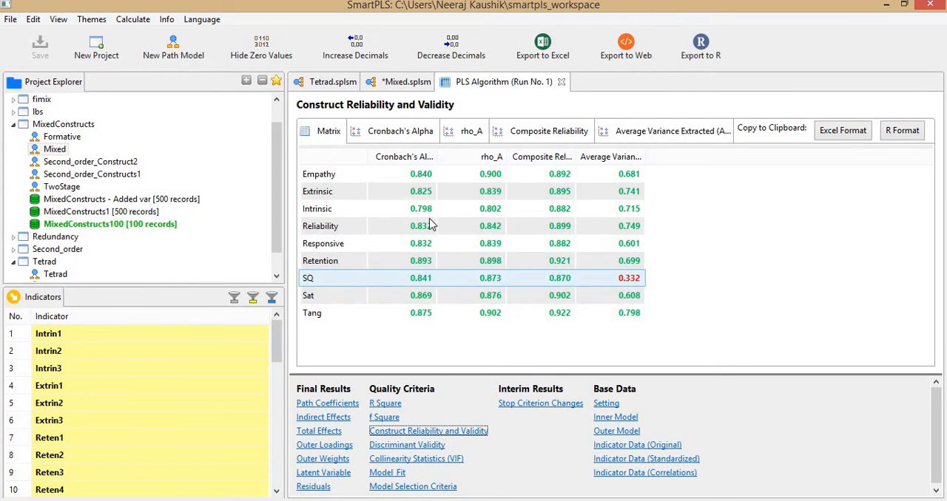
left_click(394, 83)
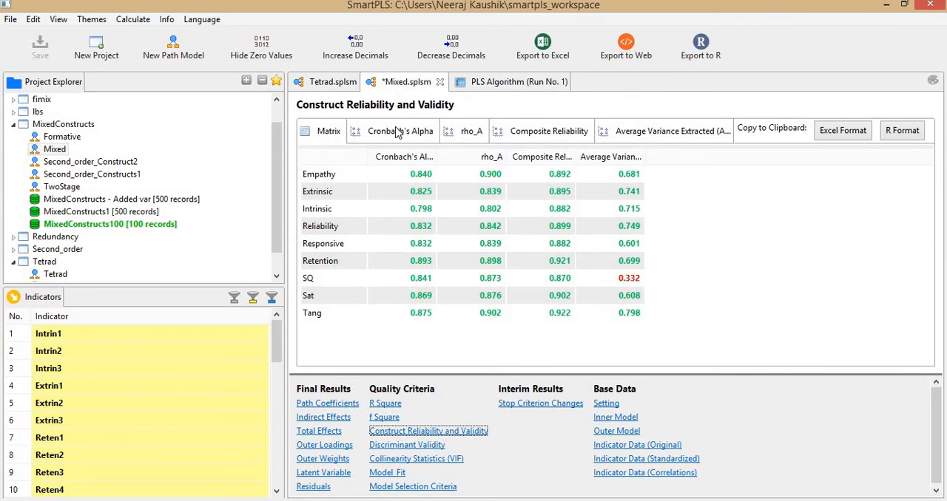
left_click(715, 202)
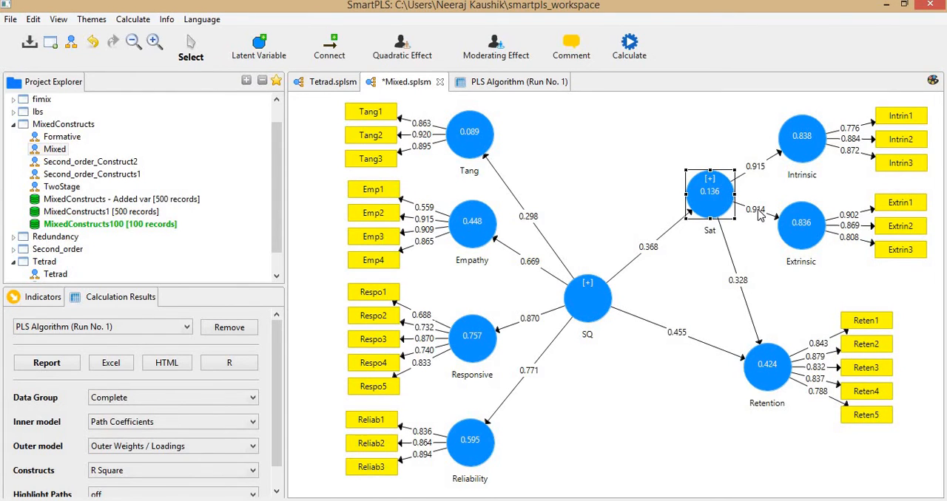
double_click(721, 204)
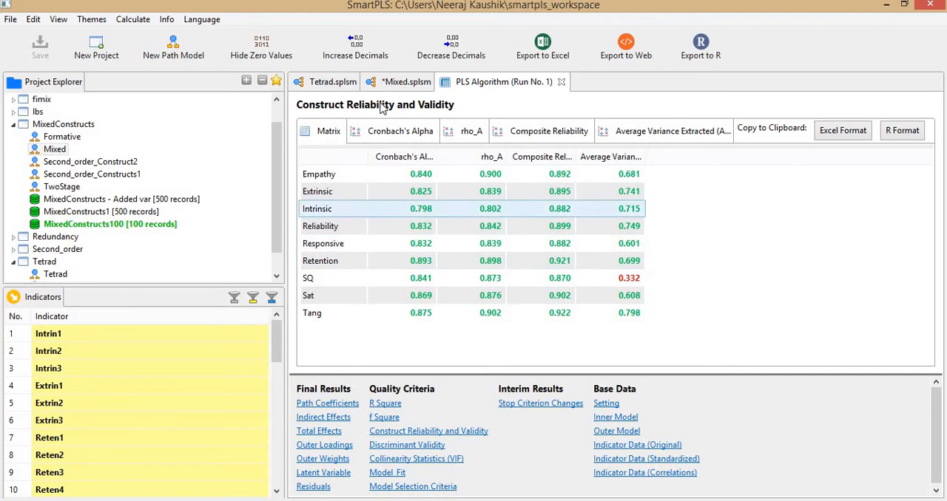
left_click(406, 81)
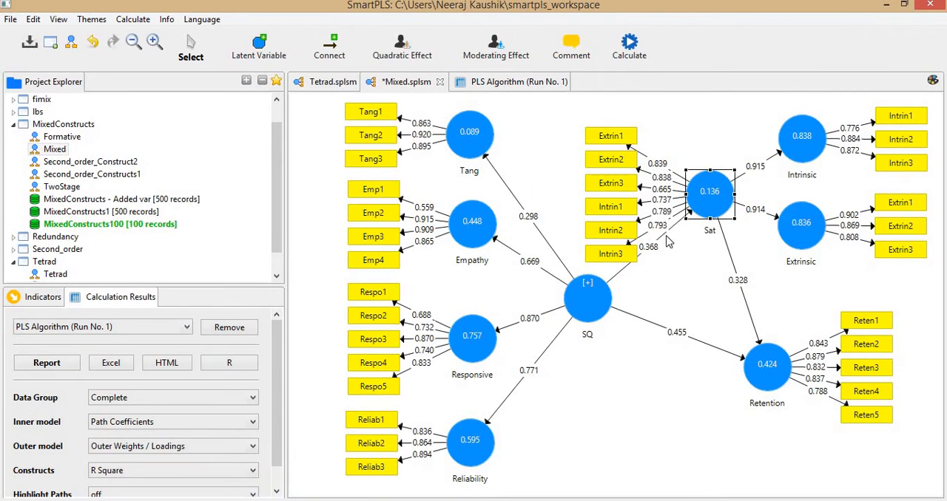
left_click(518, 83)
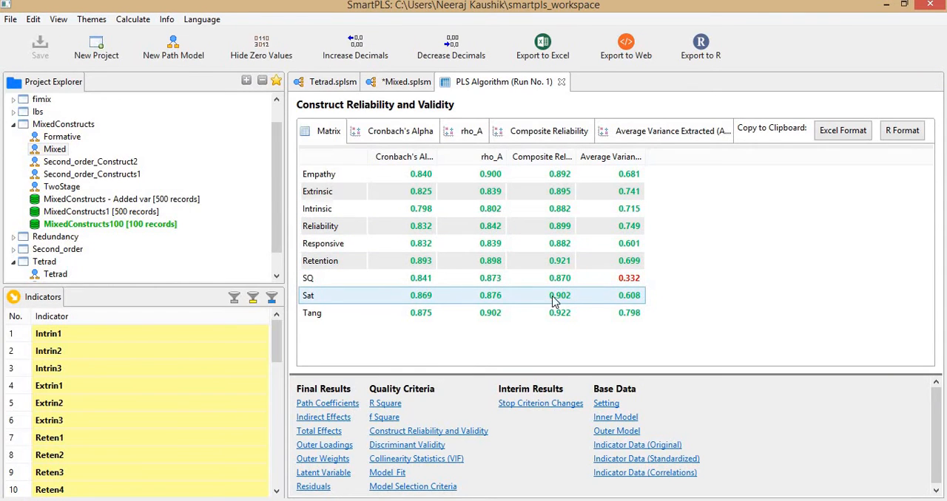
left_click(406, 83)
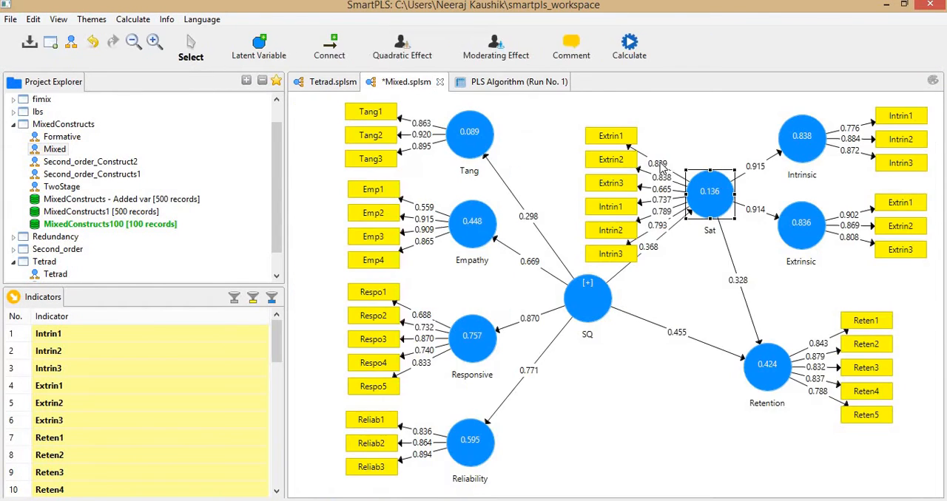
Hide the indicators of the Sat construct in the Mixed model.
mouse_move(709, 204)
key("alt+c")
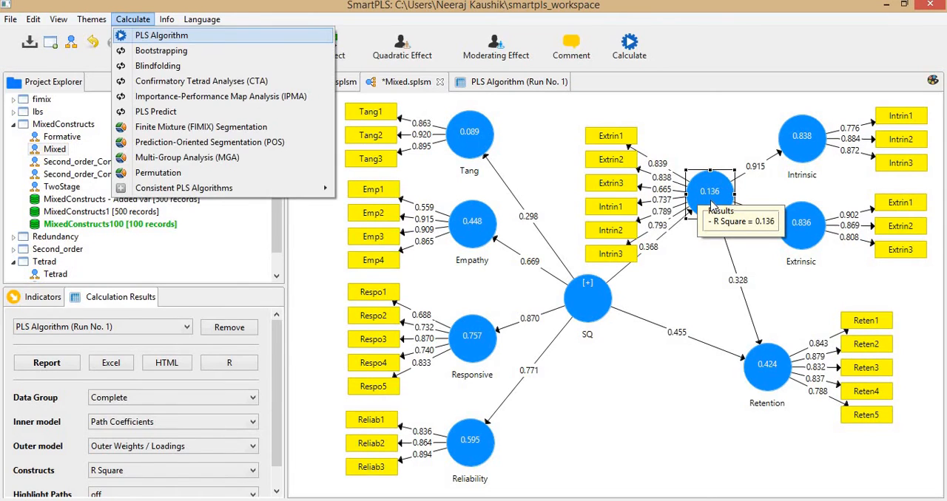
left_click(710, 199)
double_click(709, 205)
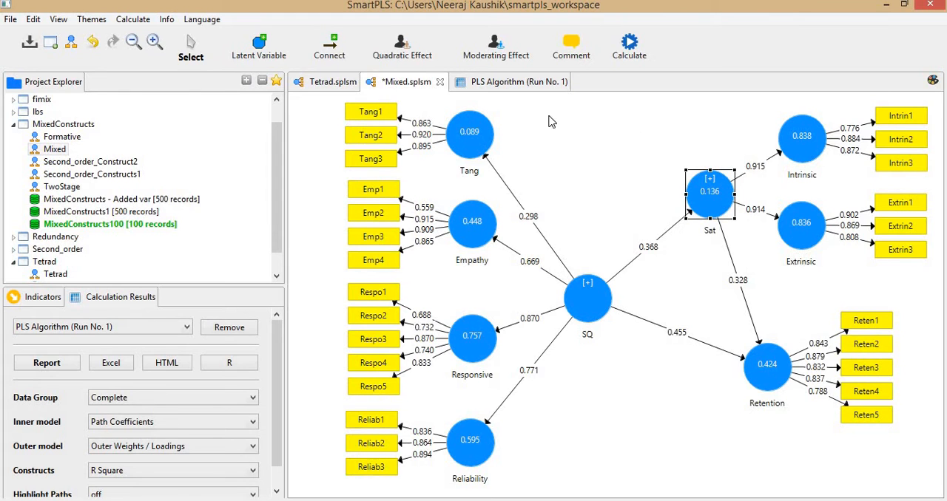
Copy the report's Latent Variable scores in Excel format and paste them at A1 of the scores sheet in Excel.
left_click(535, 84)
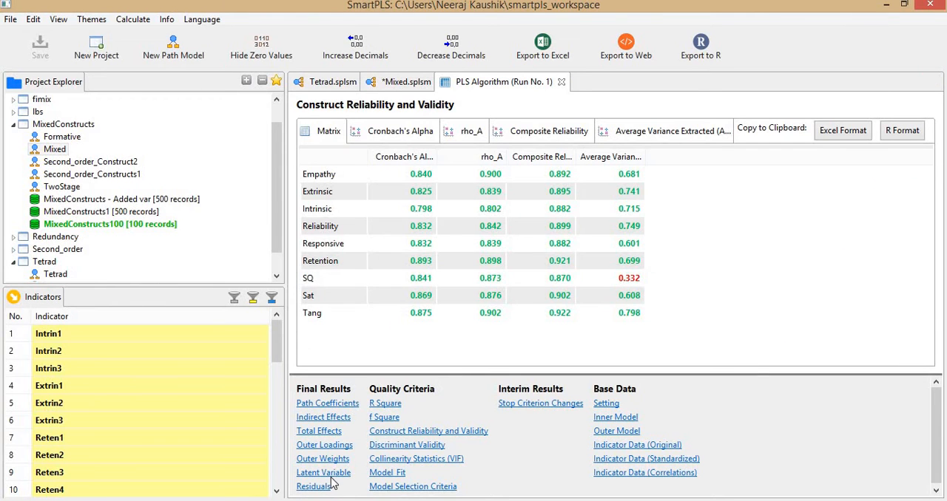
left_click(334, 476)
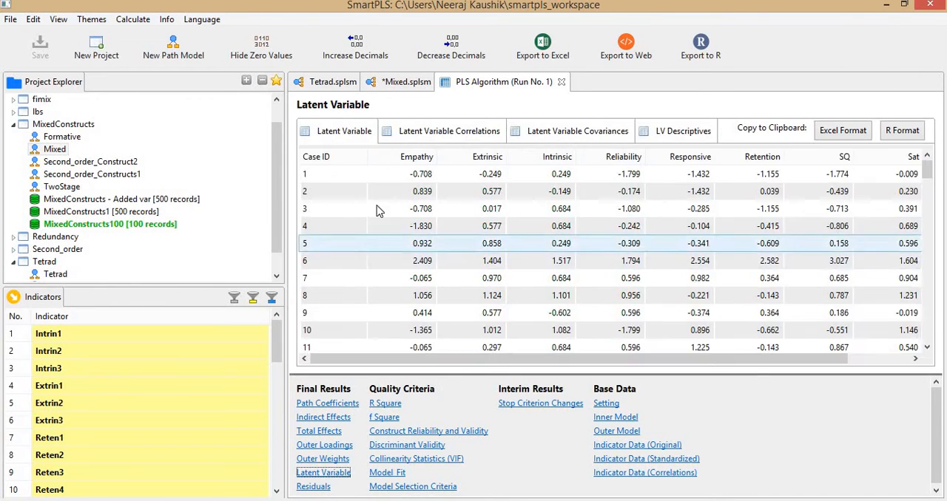
left_click(849, 132)
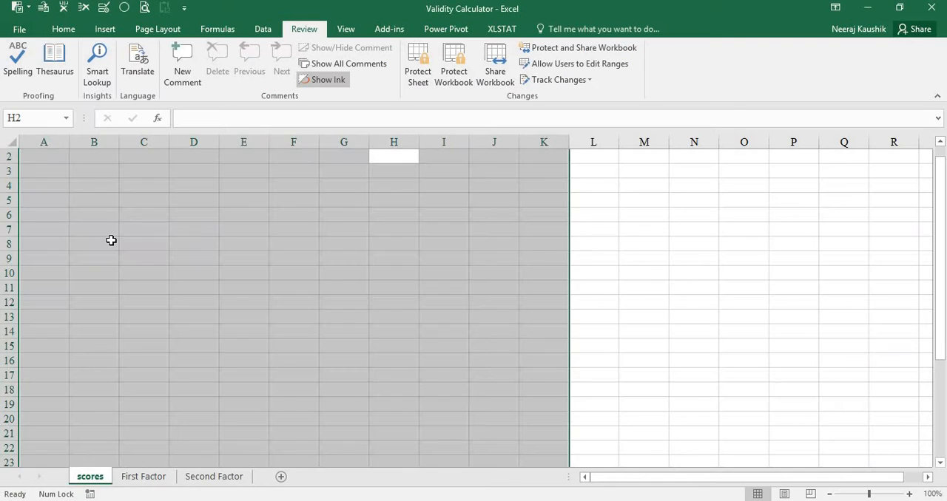
key("ctrl+Home")
key("ctrl+v")
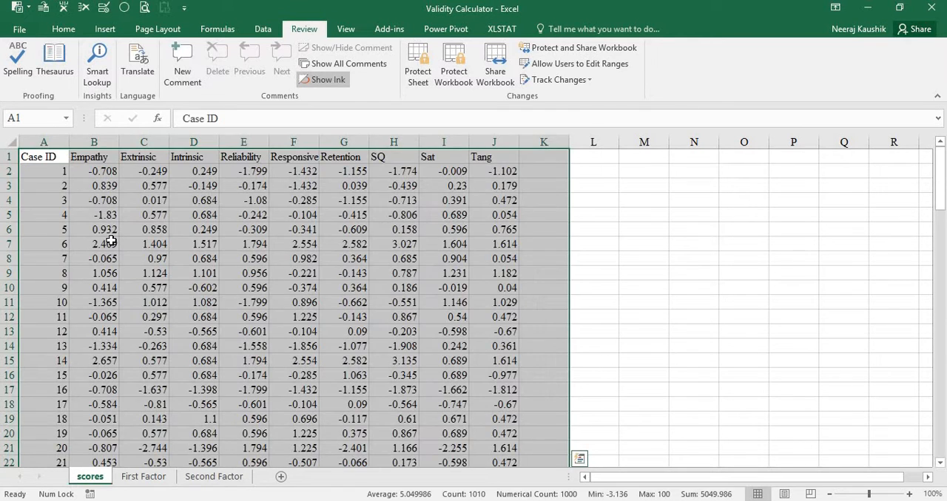
Move the Empathy column on the scores sheet to the end of the data, after Tang.
key("Right")
key("Right")
key("Right")
key("Right")
key("Right")
key("Right")
key("Right")
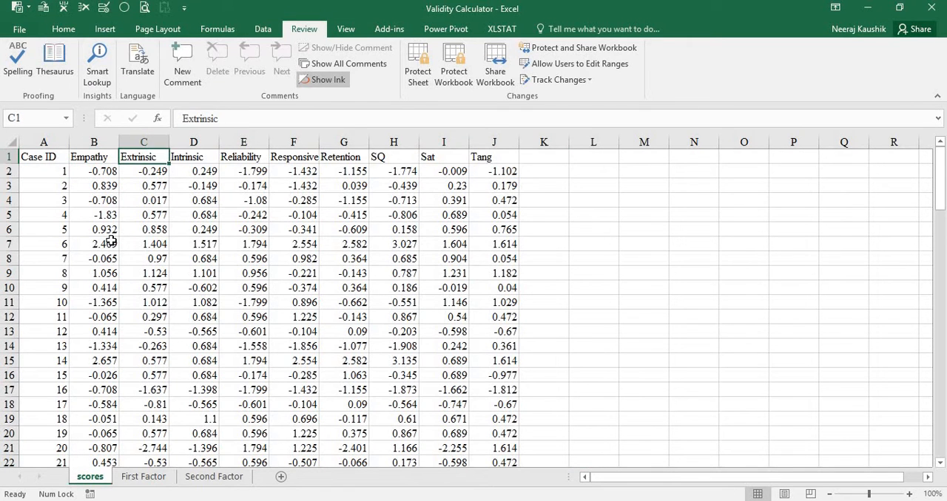
key("Right")
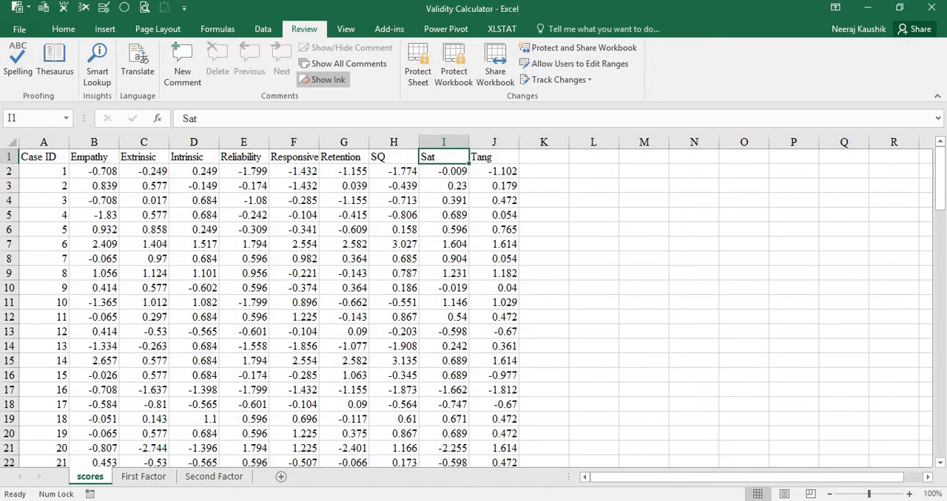
left_click(96, 142)
right_click(111, 147)
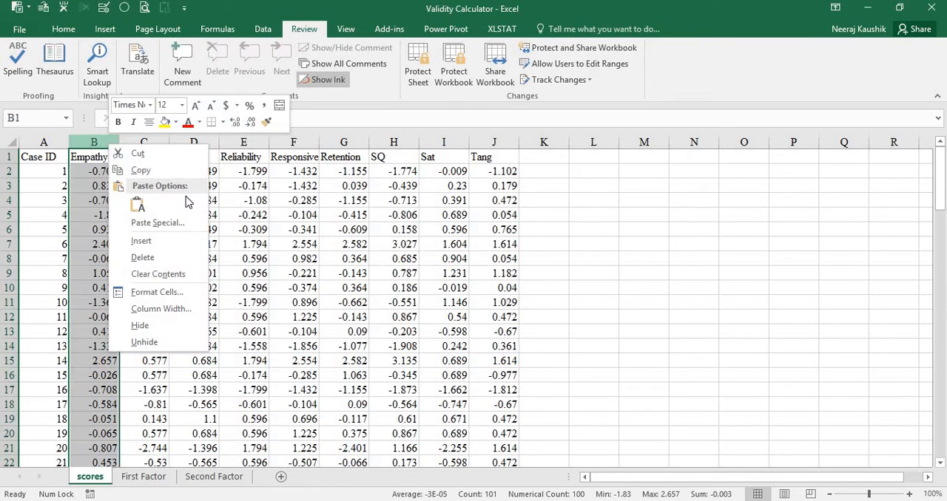
left_click(169, 172)
right_click(544, 142)
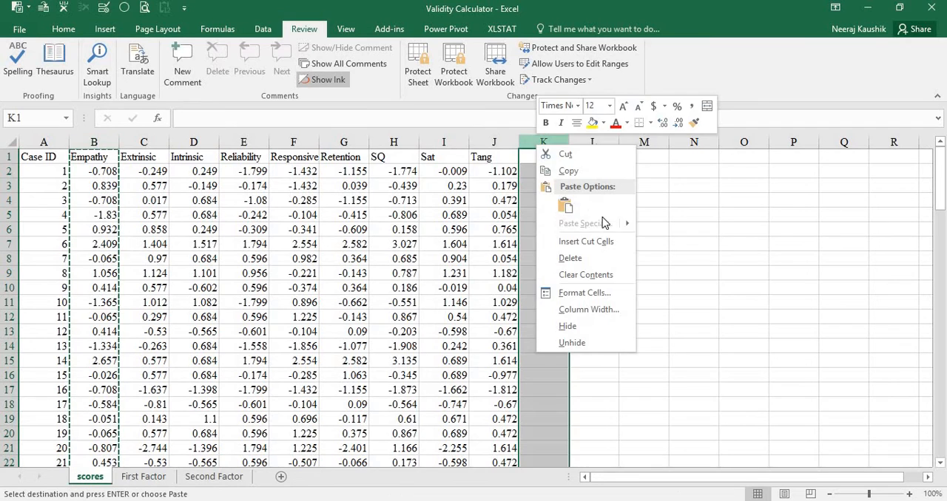
left_click(584, 244)
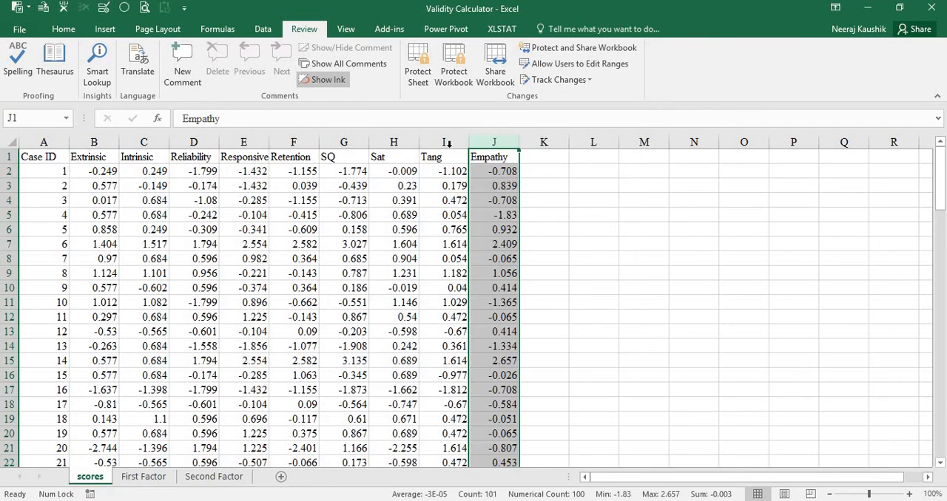
Move the Sat column so it sits directly after Case ID, before Extrinsic.
left_click(394, 141)
right_click(394, 141)
left_click(425, 154)
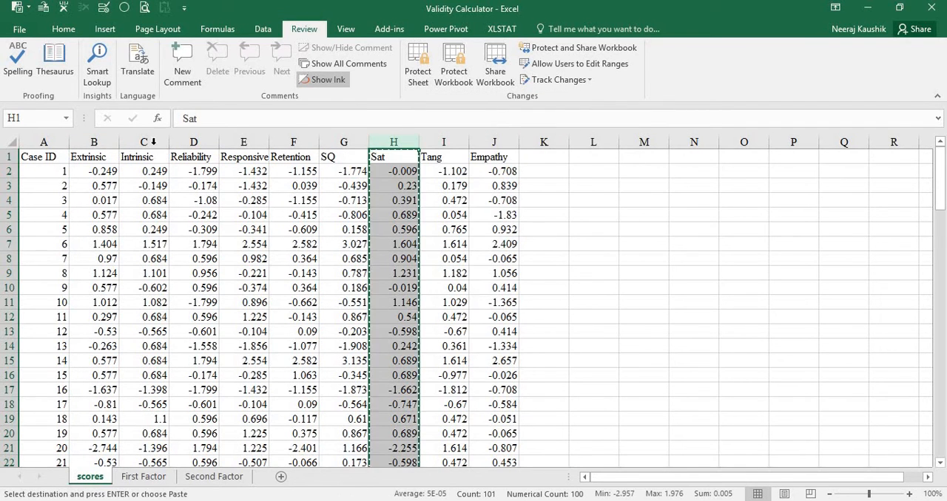
right_click(94, 142)
left_click(139, 239)
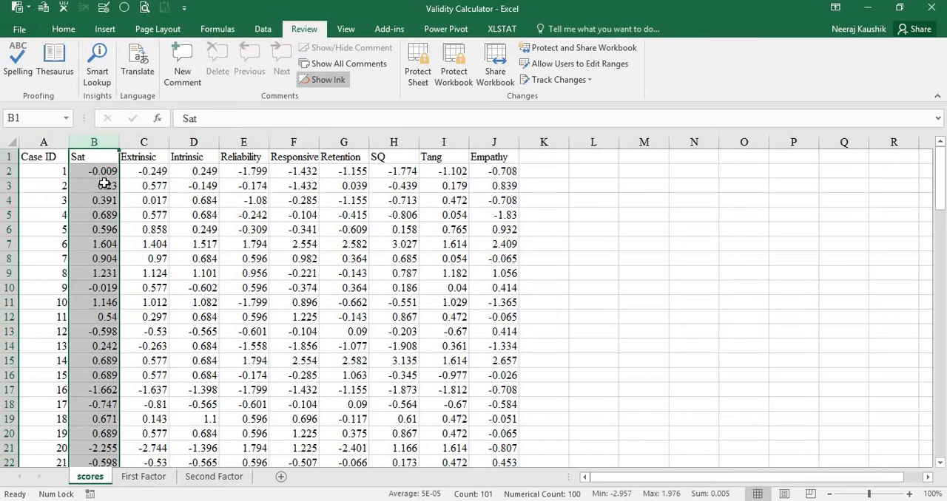
Move the Reliability, Responsive and Retention columns to the end of the data, after Empathy.
left_click(194, 174)
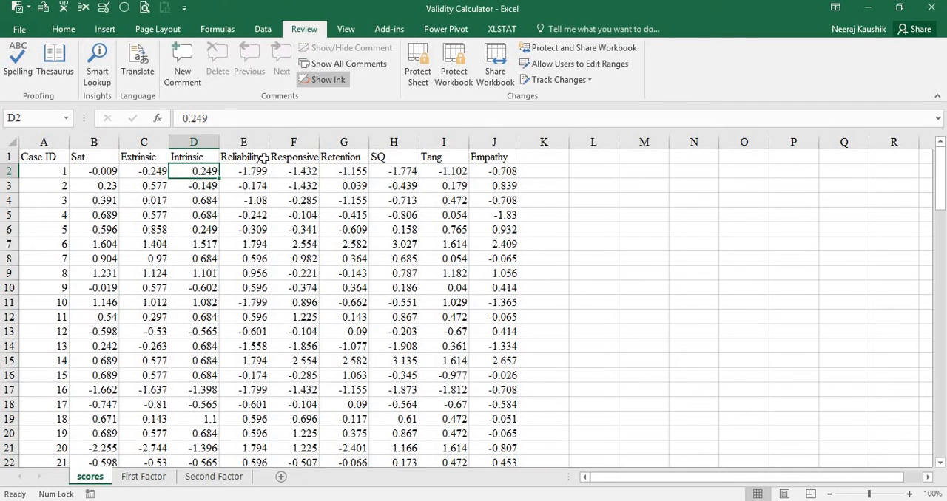
left_click_drag(260, 142, 344, 142)
right_click(343, 142)
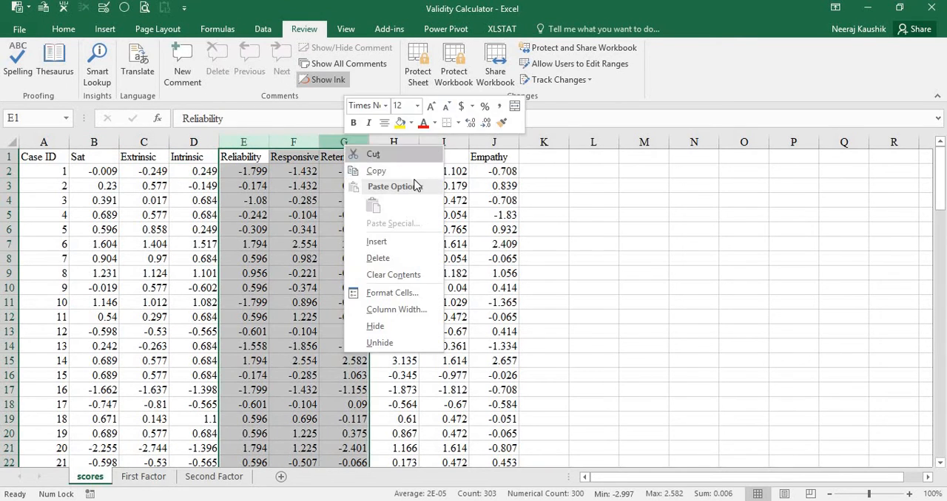
left_click(401, 161)
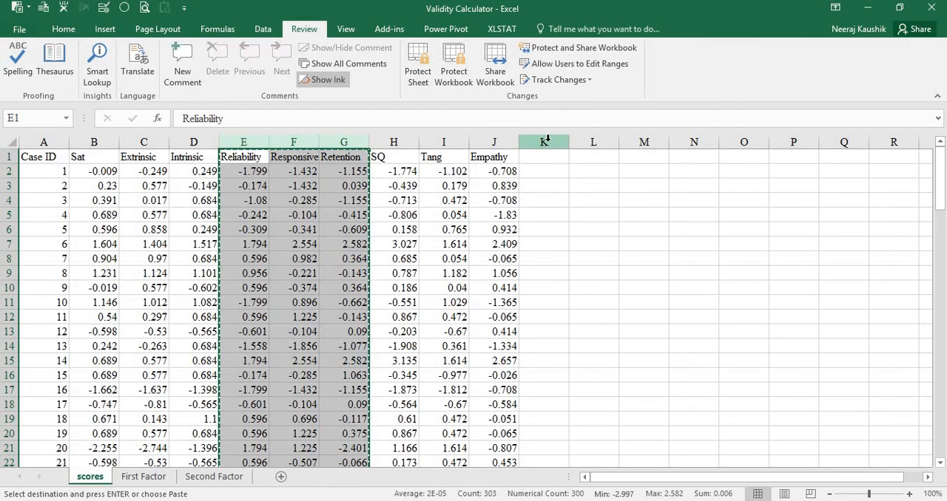
right_click(545, 142)
left_click(598, 238)
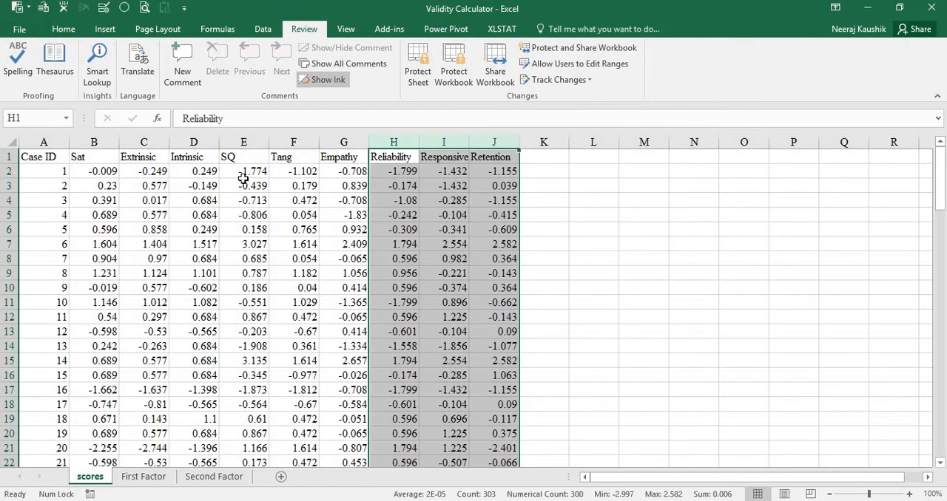
Copy the Sat, Extrinsic and Intrinsic scores without headers (B2:D101) from the scores sheet and paste them at A2 of the First Factor sheet.
left_click(105, 172)
key("ctrl+shift+Right")
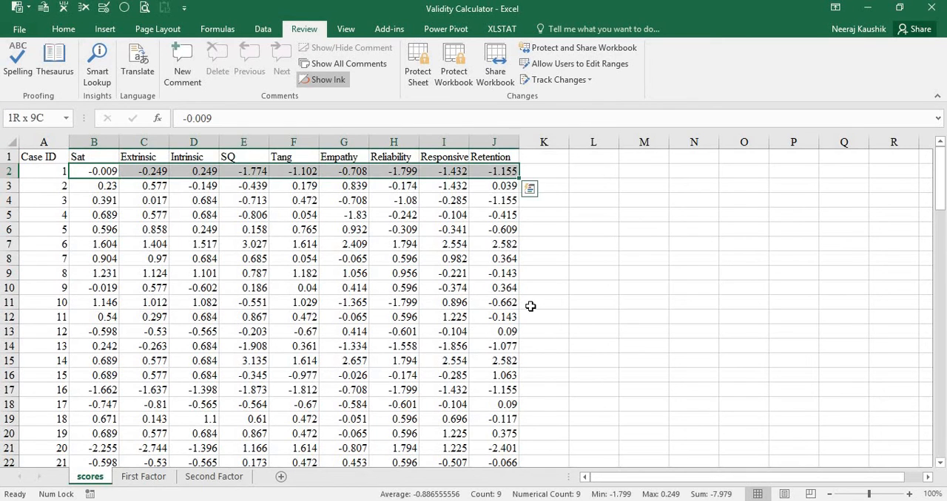
key("shift+Left")
key("shift+Left")
key("shift+Left")
key("shift+Left")
key("shift+Left")
key("shift+Left")
key("shift+Left")
key("shift+Right")
key("ctrl+shift+Down")
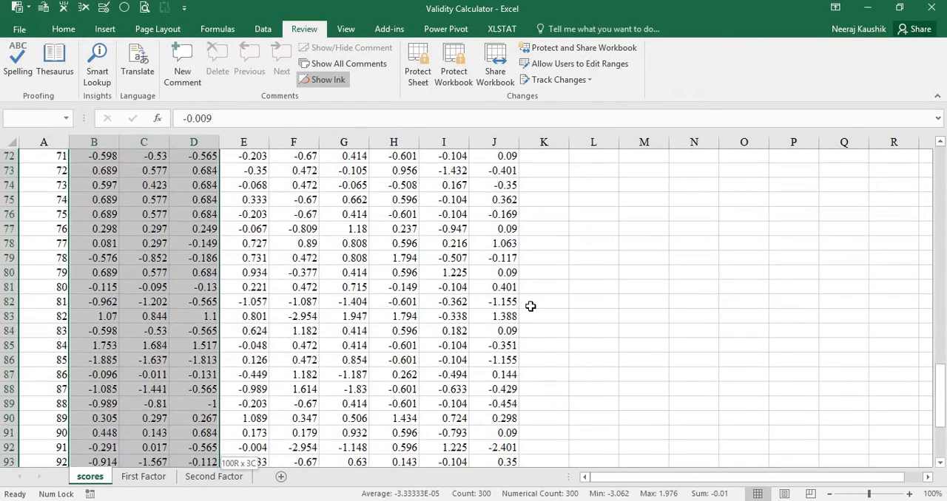
key("ctrl+c")
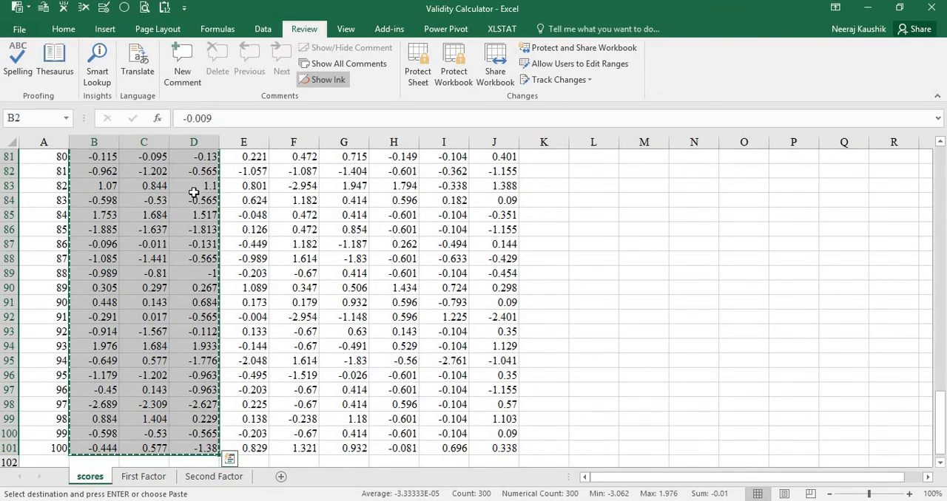
scroll(159, 277, "up", 19)
scroll(159, 281, "up", 8)
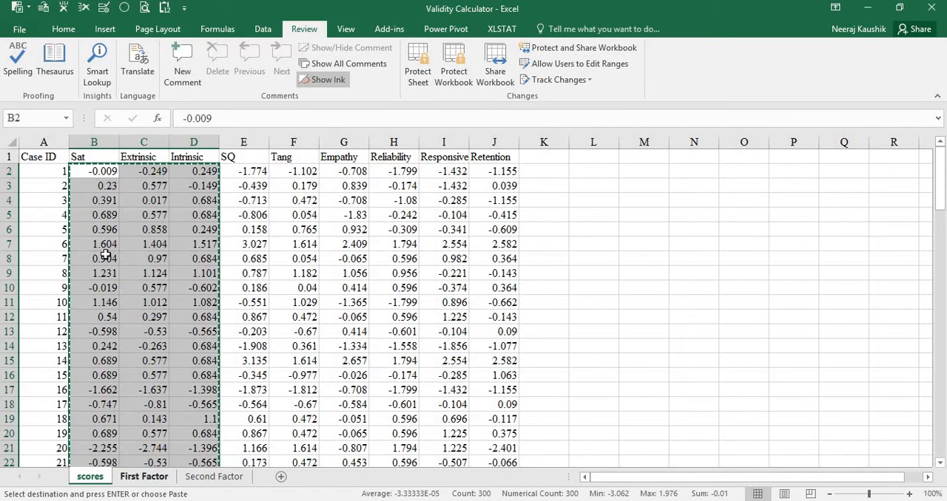
left_click(145, 477)
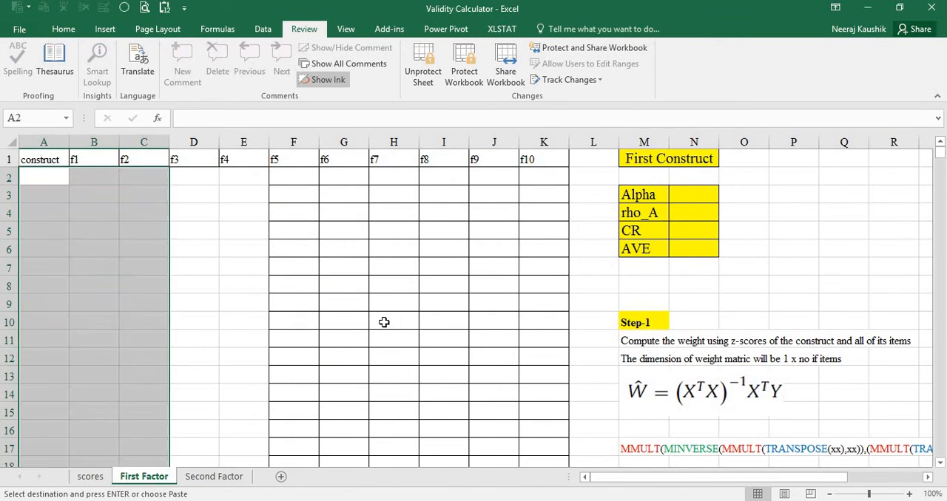
key("ctrl+v")
Copy the SQ through Retention scores without headers (E2:J101) from the scores sheet and paste them at A2 of the Second Factor sheet.
left_click(93, 477)
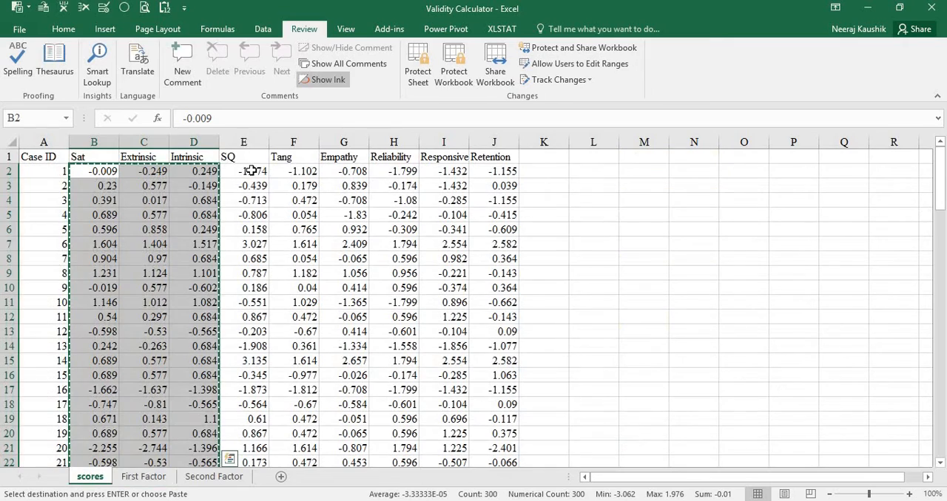
left_click(249, 169)
key("ctrl+shift+Right")
key("ctrl+shift+Down")
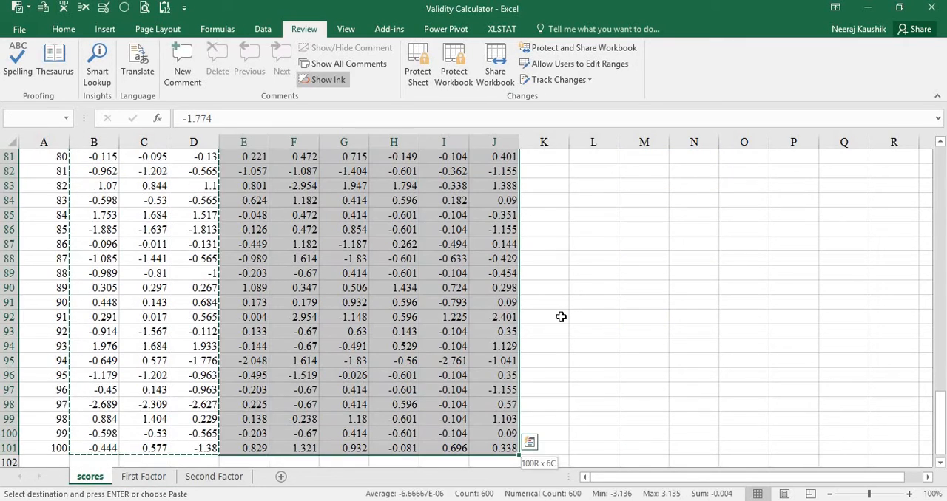
key("ctrl+Page_Down")
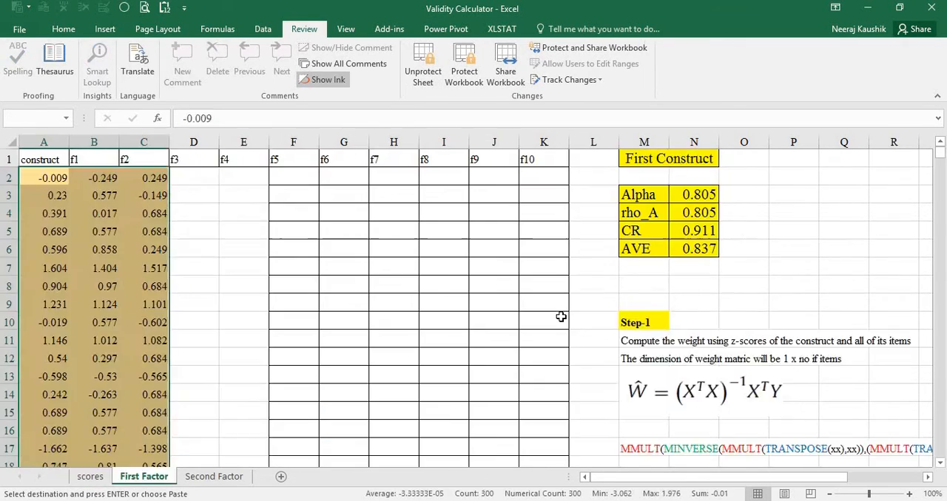
key("ctrl+Page_Down")
left_click(37, 183)
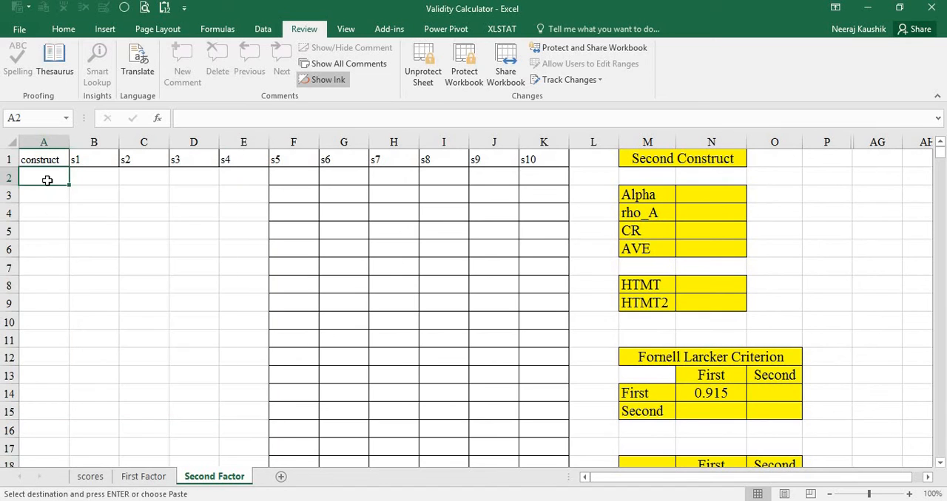
key("ctrl+v")
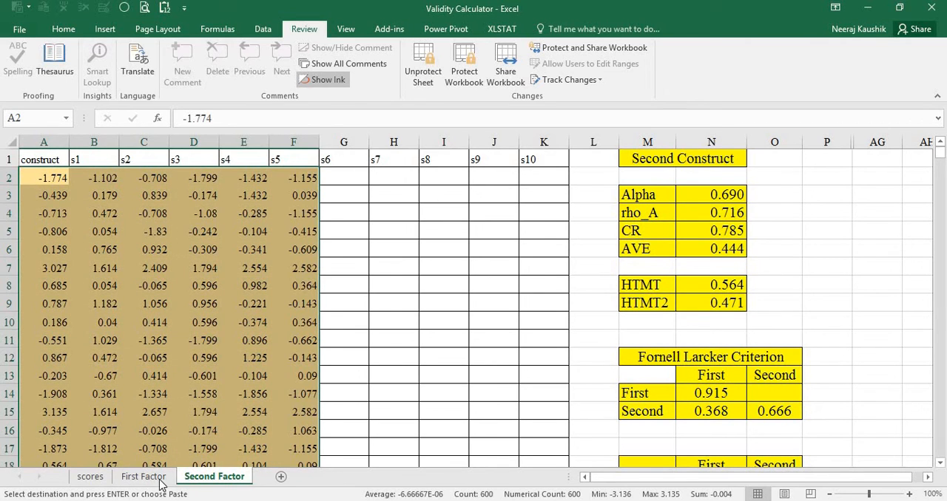
Check the First Factor sheet's results and open the Construct Reliability and Validity results in the SmartPLS report.
key("ctrl+Page_Up")
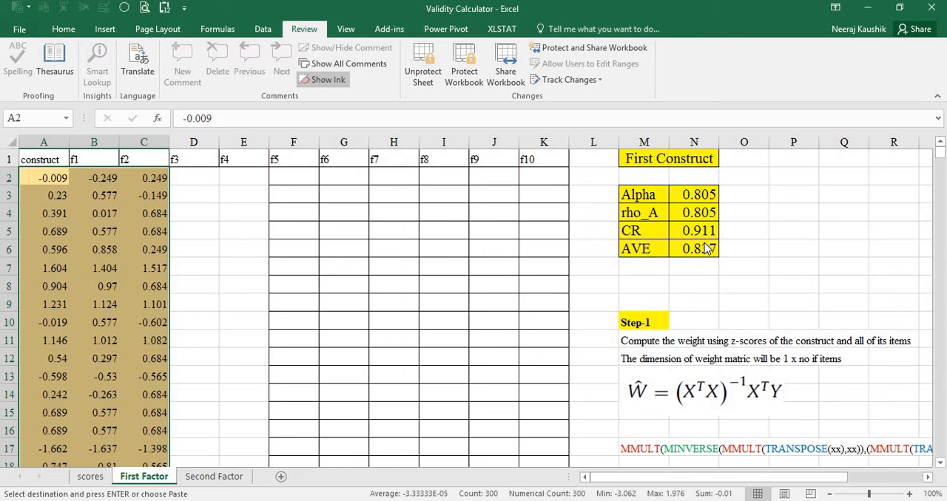
key("alt+Tab")
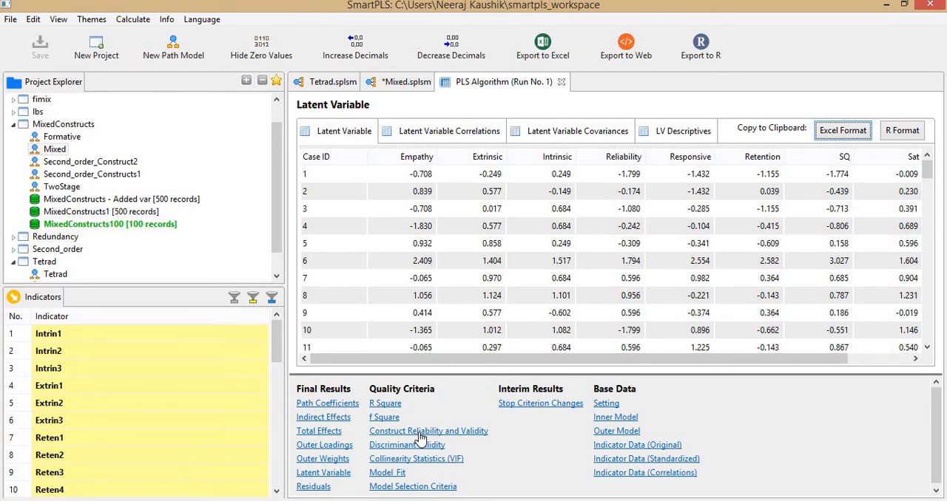
key("alt+Tab")
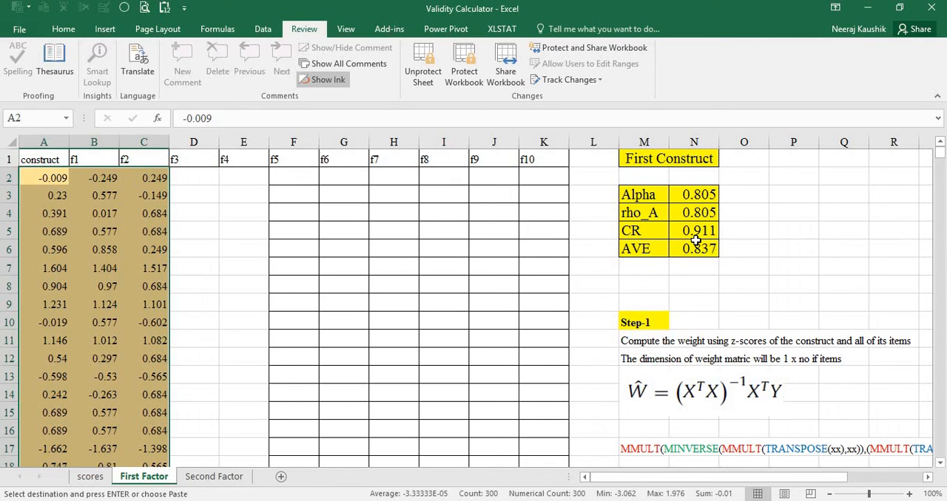
key("alt")
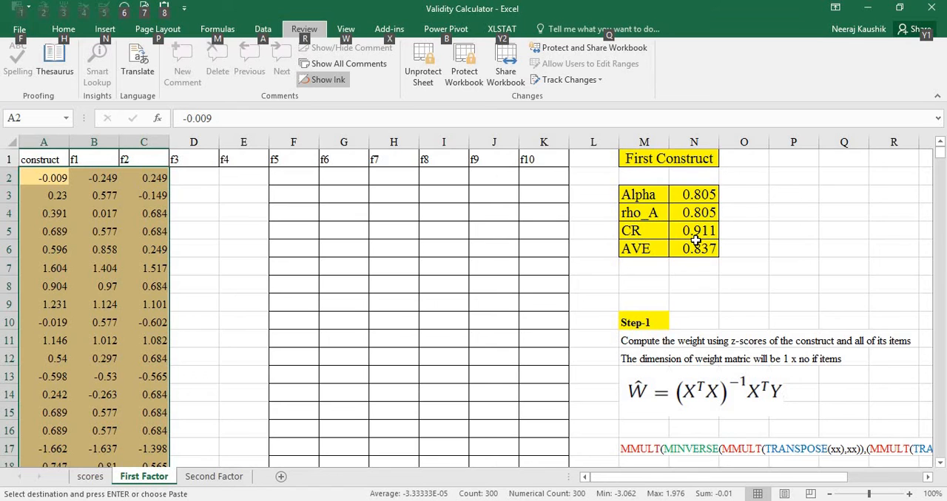
key("alt")
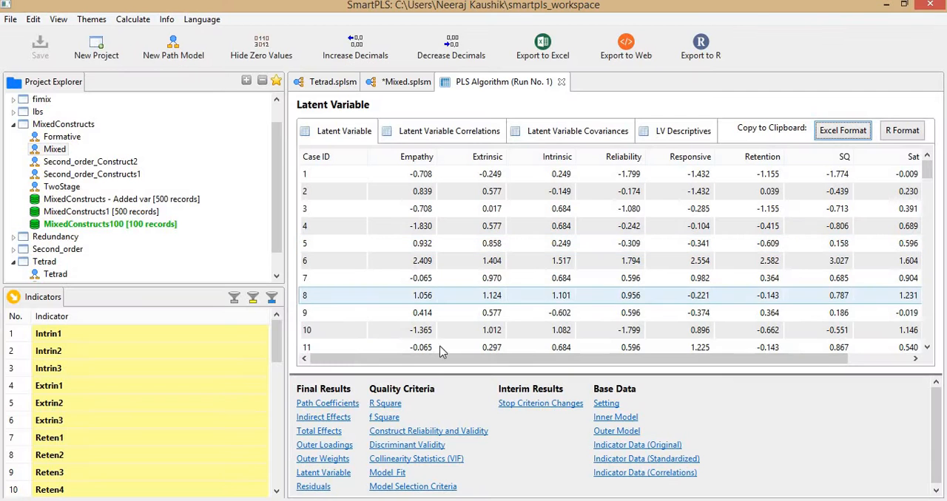
key("alt+Tab")
left_click(429, 436)
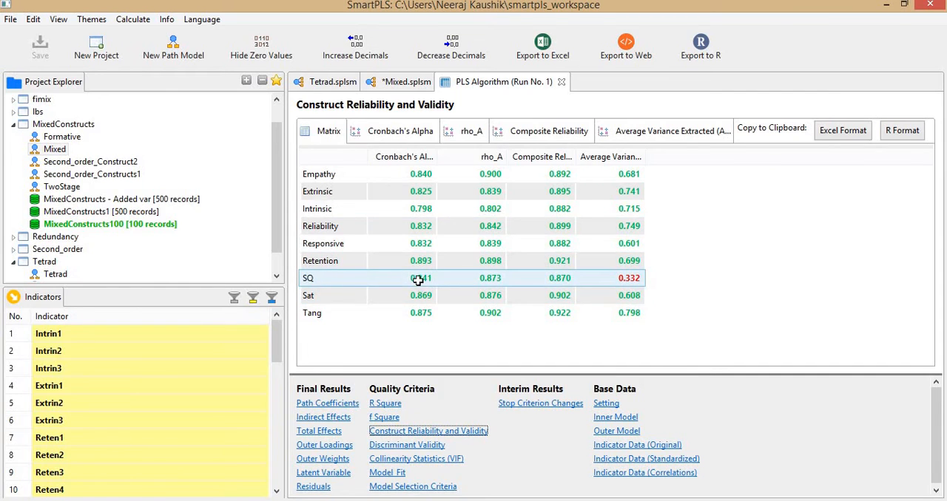
Compare Sat's alpha, rho_A, composite reliability and AVE in SmartPLS with the First Construct results in Excel, and check SQ's AVE in the report.
key("alt+Tab")
key("alt+Tab")
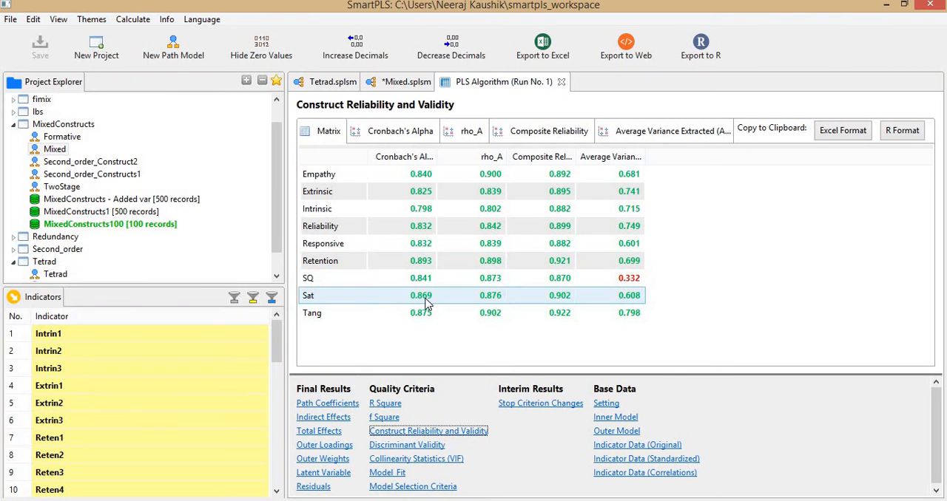
key("alt+Tab")
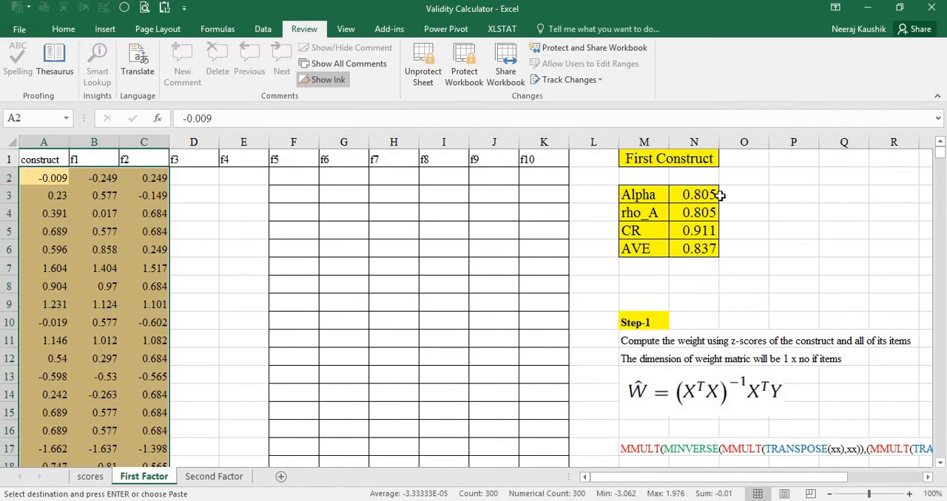
key("alt+Tab")
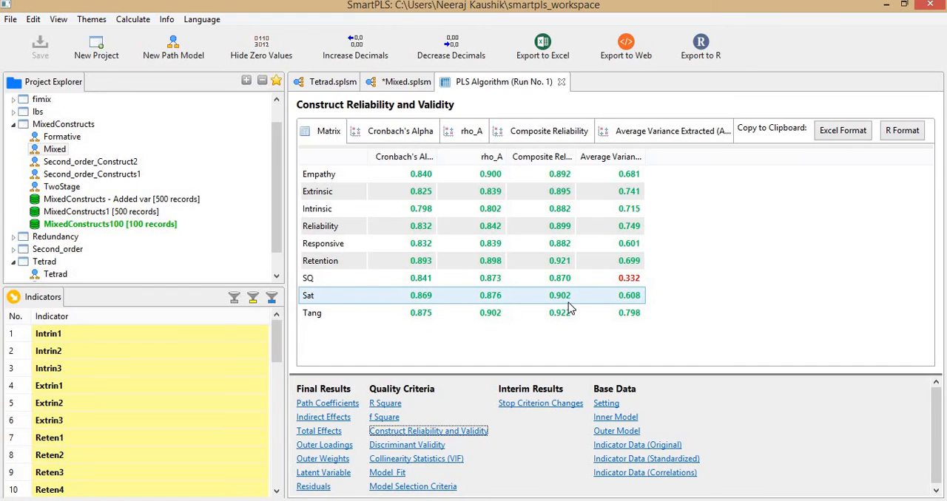
key("alt+Tab")
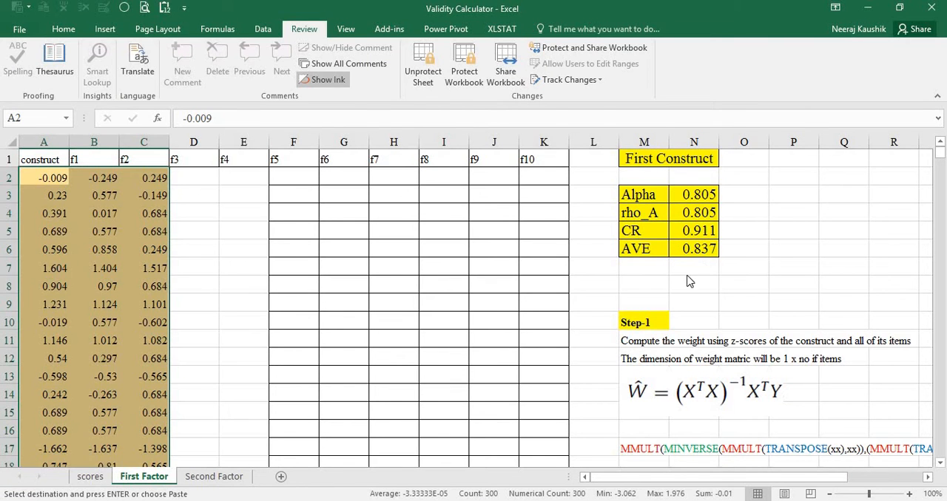
key("alt+Tab")
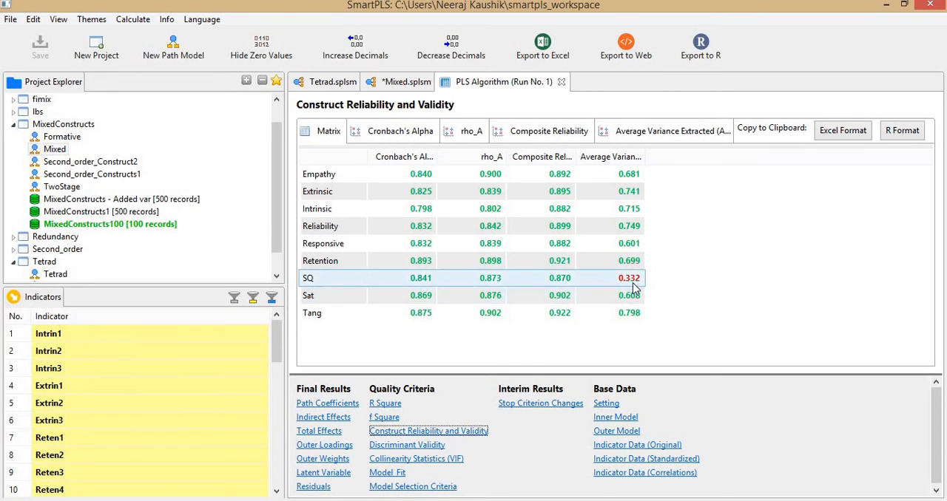
key("alt+Tab")
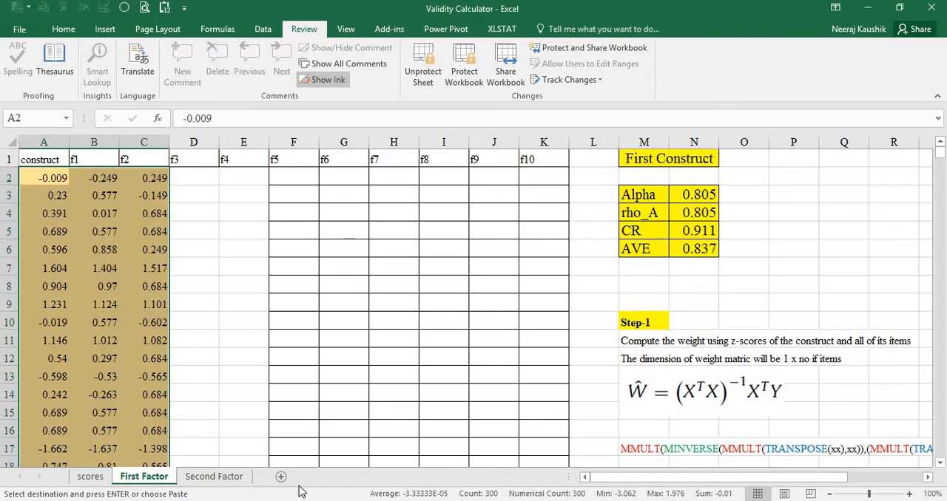
Review the reliability, HTMT, Fornell Larcker and cross-loading results on the Second Factor sheet, and return to the First Factor sheet.
left_click(216, 477)
scroll(738, 374, "down", 1)
scroll(738, 374, "down", 5)
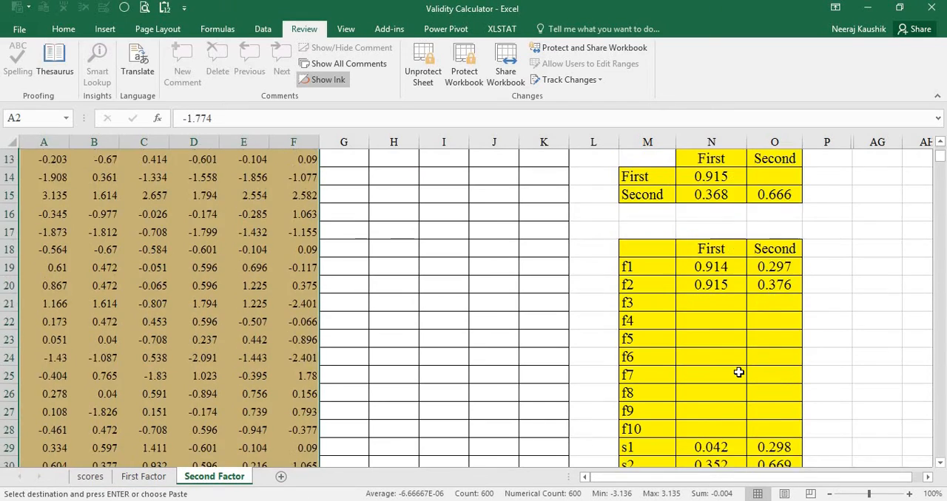
scroll(714, 232, "up", 6)
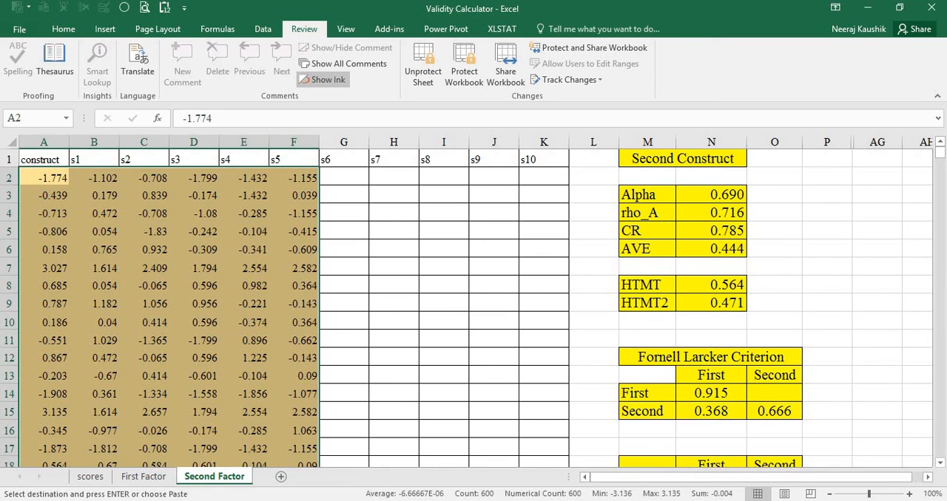
left_click(145, 477)
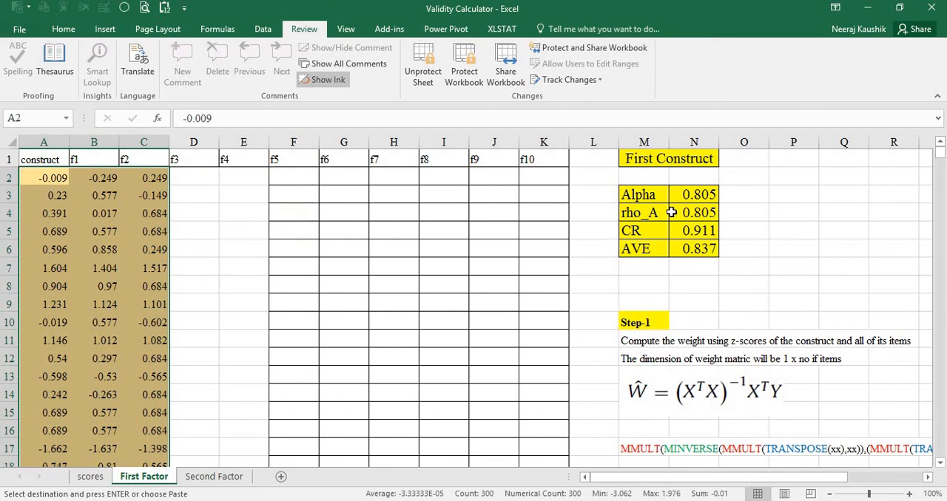